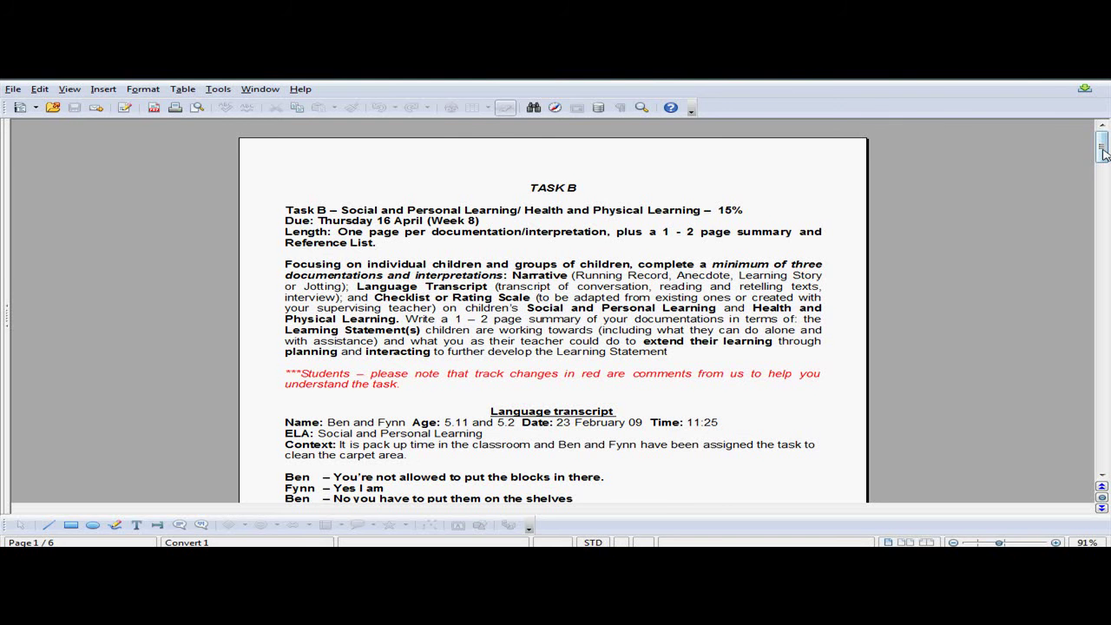
Scroll the Task B assignment to its Summary page and highlight the learning heading and 'sustain relationships'.
drag(1103, 152, 1102, 331)
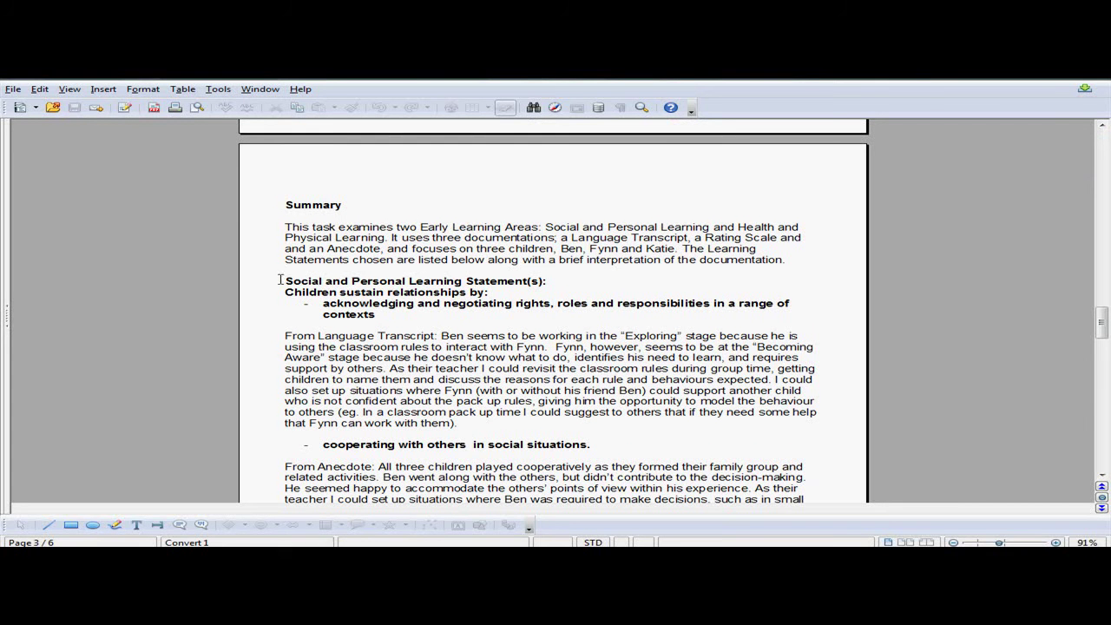
drag(279, 280, 546, 281)
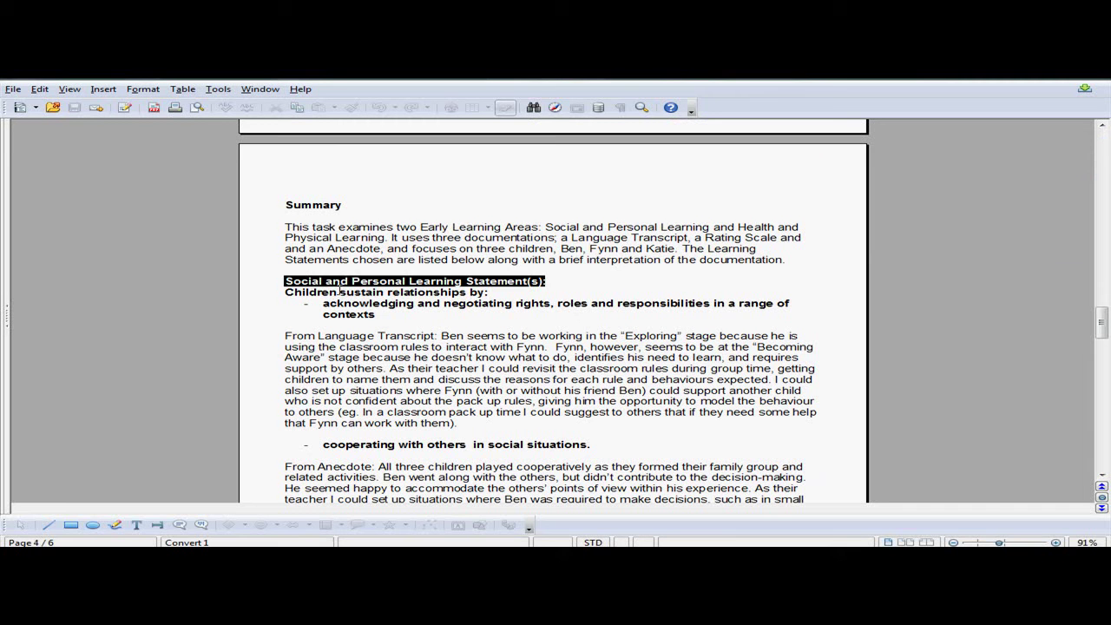
drag(338, 292, 467, 293)
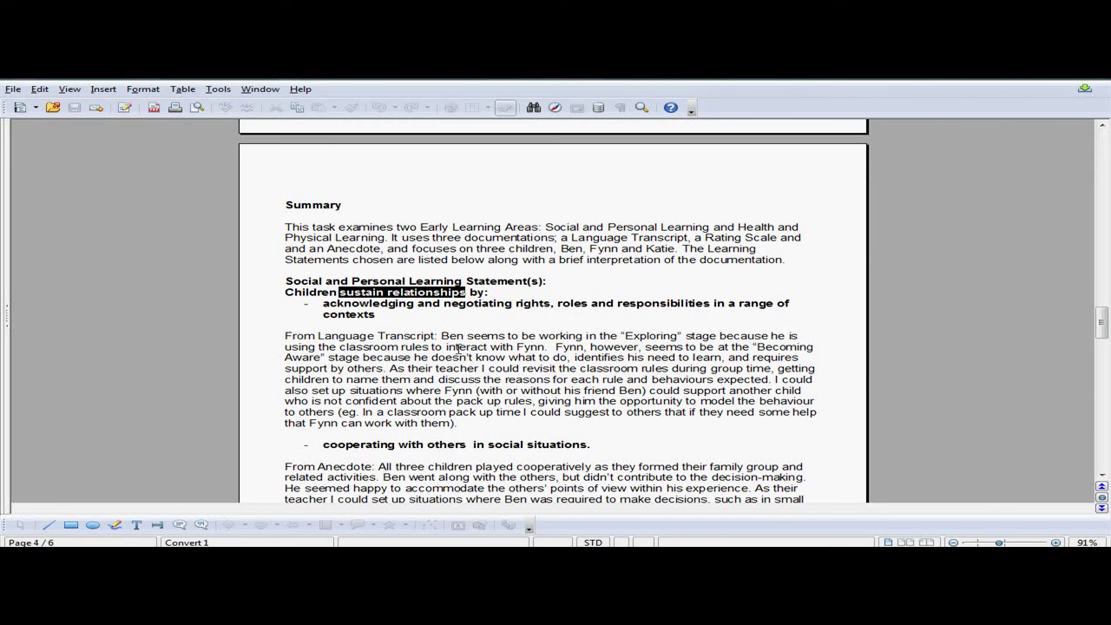
key(alt+Tab)
key(alt+Tab)
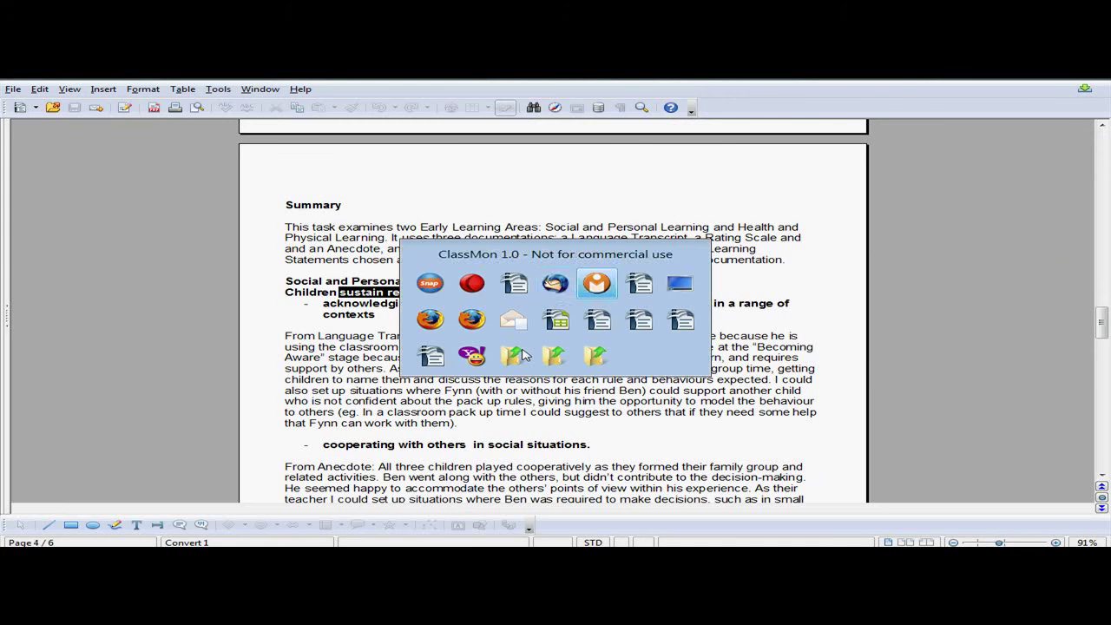
In the notes document, highlight the three student names, the Sustaining Relationships heading and first observation.
key(alt+Tab)
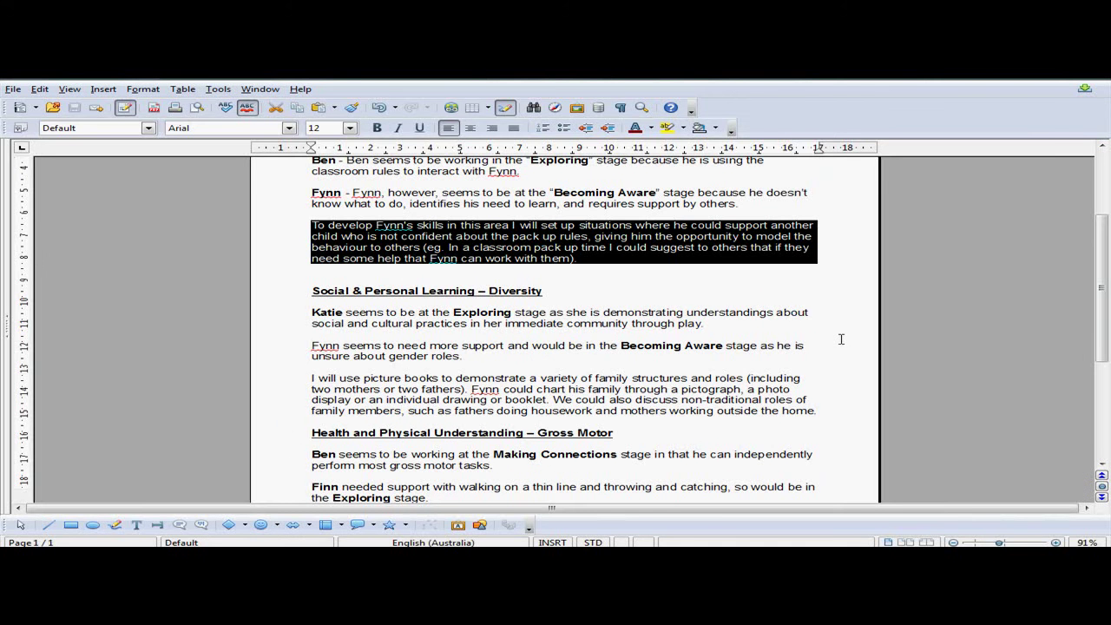
scroll(840, 339, up, 5)
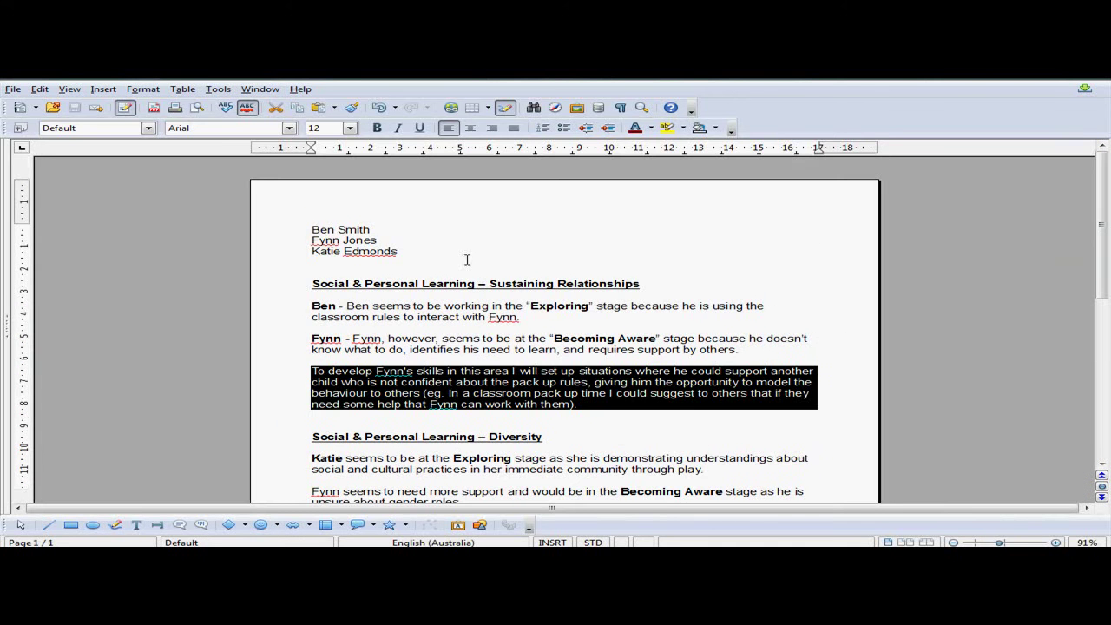
click(438, 249)
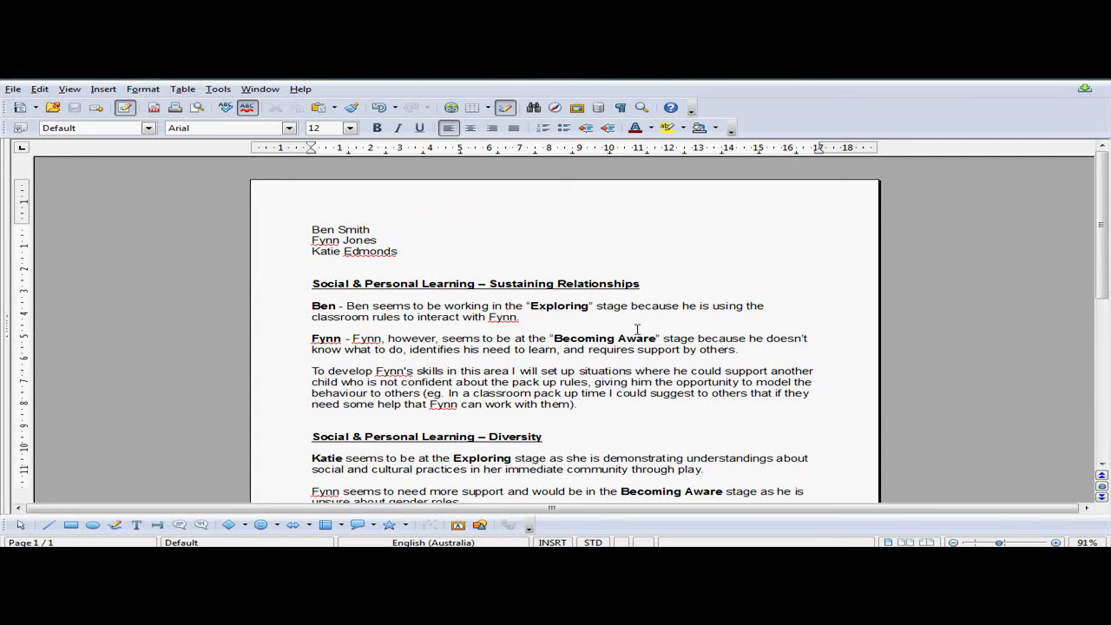
drag(409, 250, 311, 229)
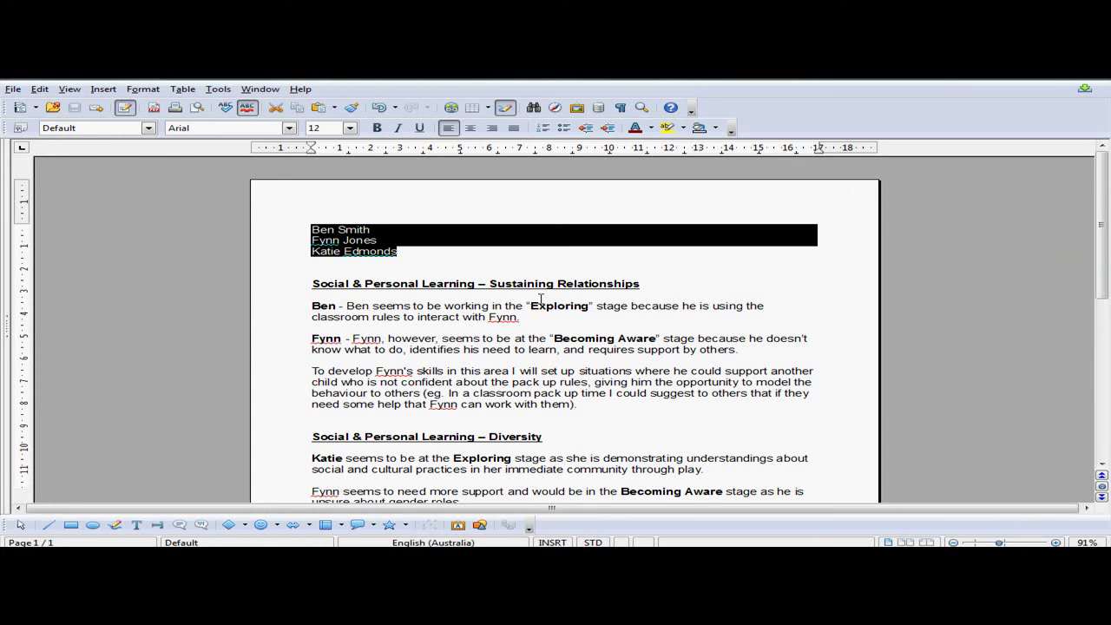
drag(303, 284, 644, 285)
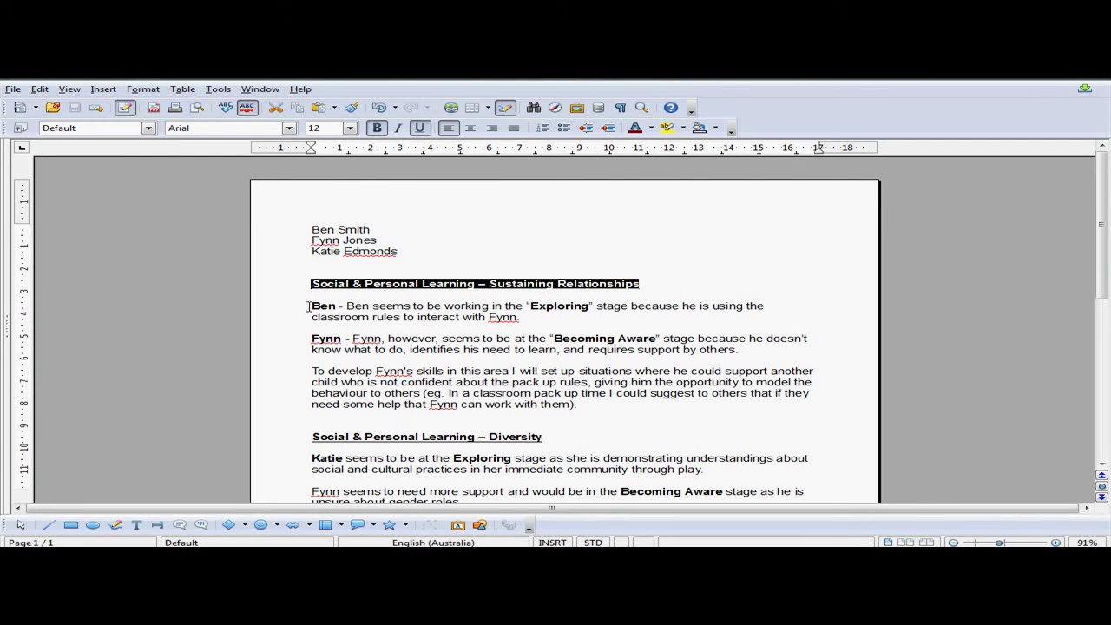
drag(311, 306, 403, 356)
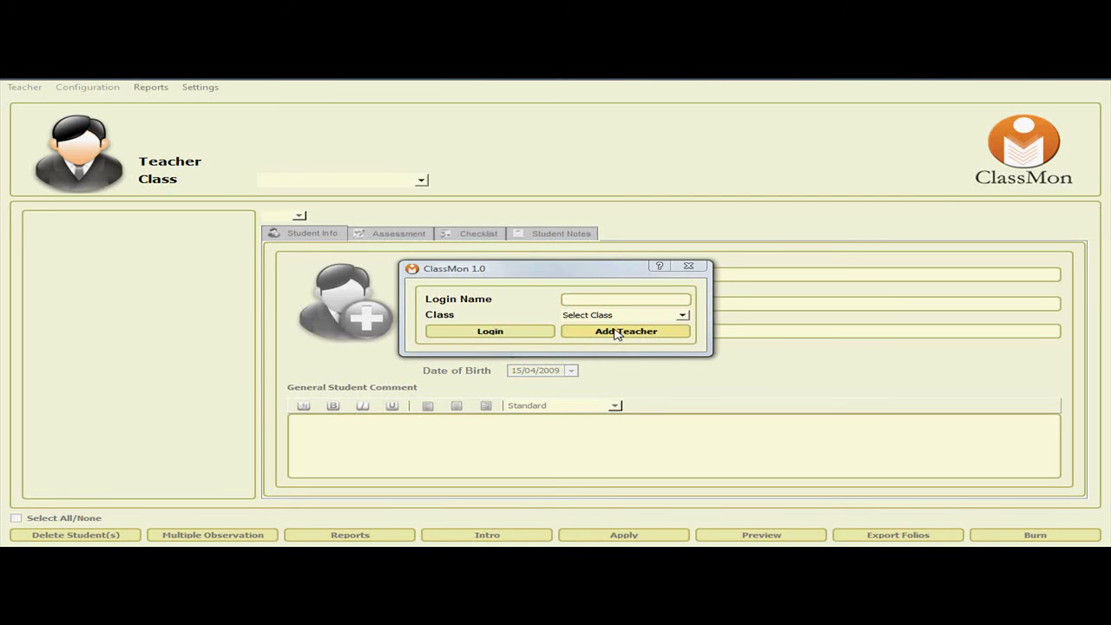
Add a teacher account with the teacher's login, first and last name, and confirm its creation.
click(617, 334)
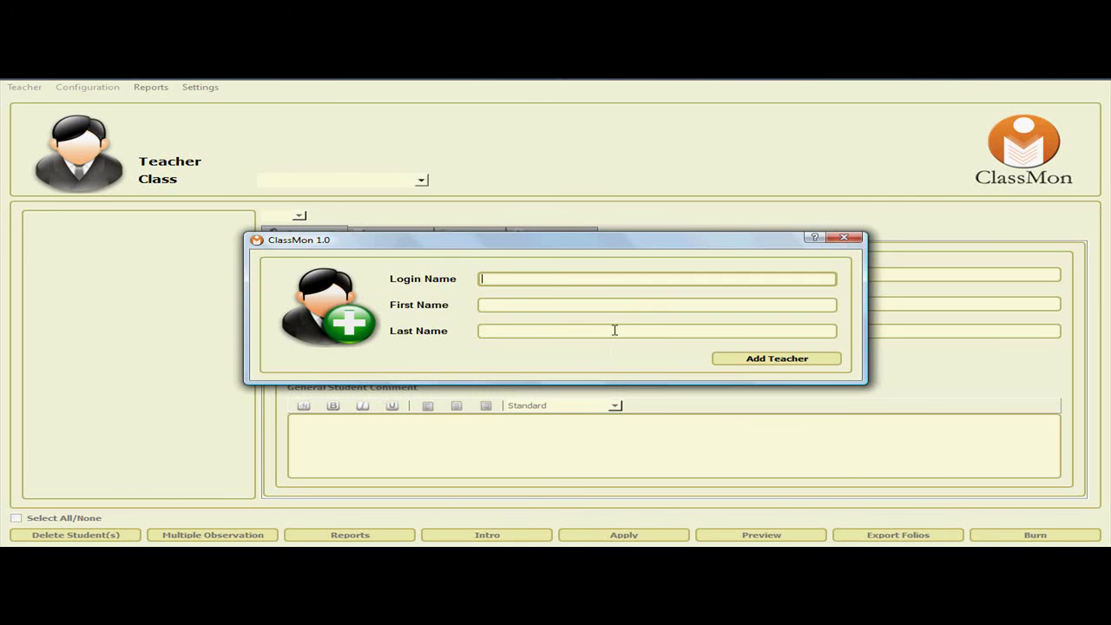
text(Frank)
key(Tab)
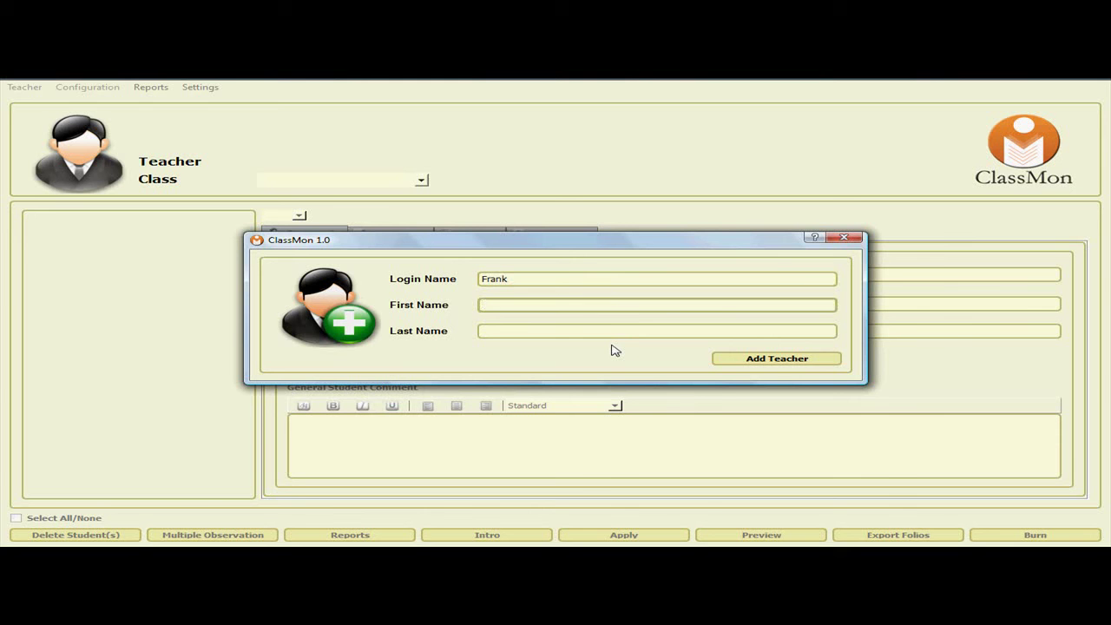
key(Tab)
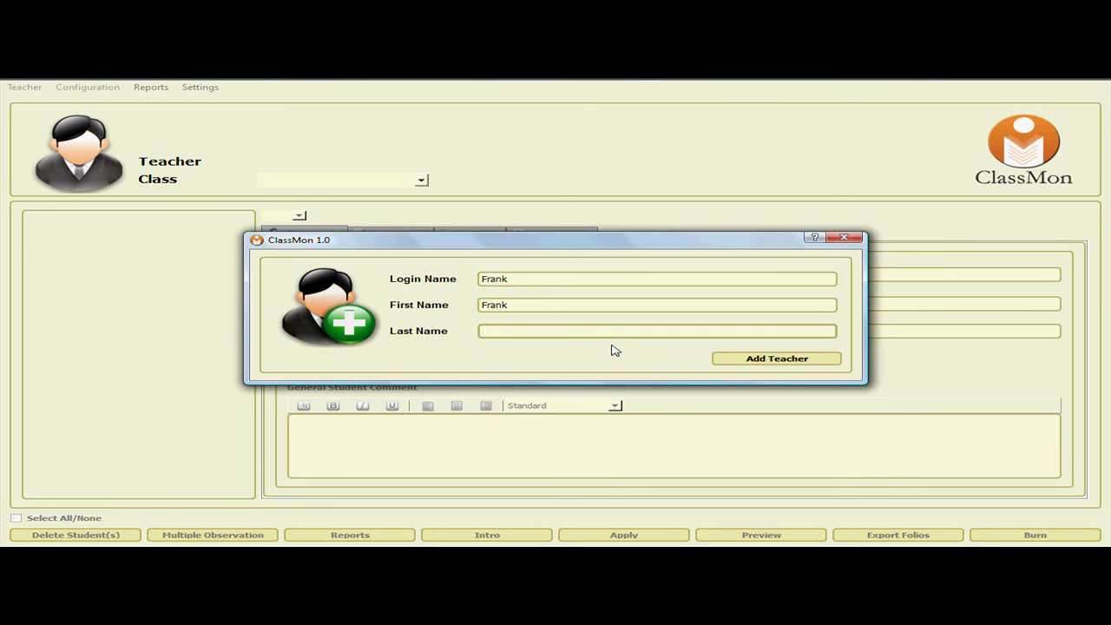
double_click(520, 279)
click(765, 359)
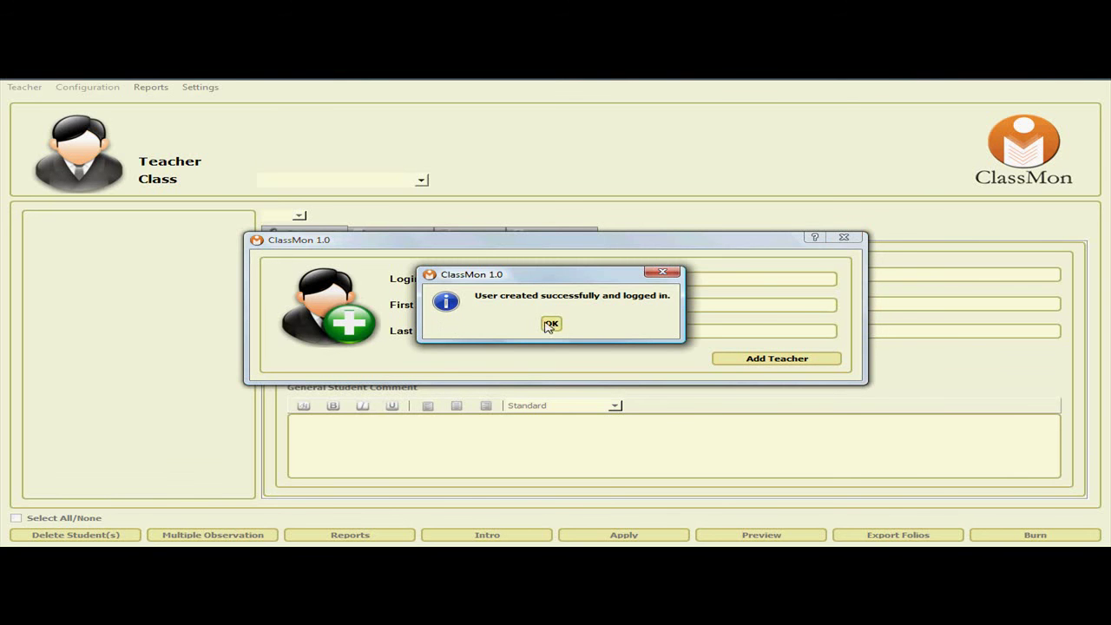
click(549, 324)
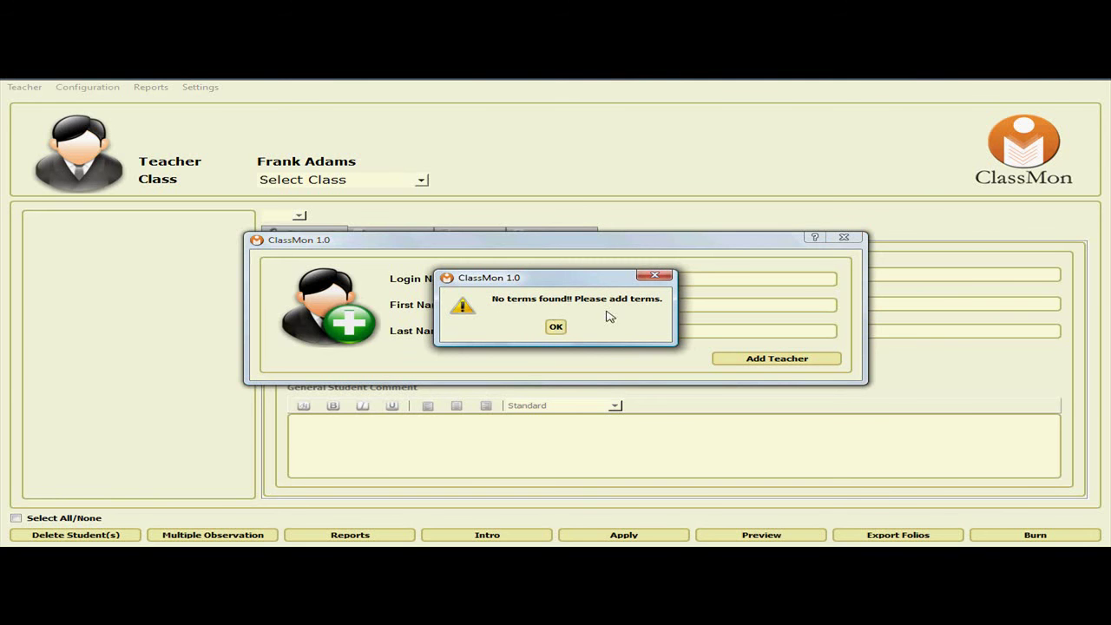
Enable Term1 ending 31/12/2009, name the school Dolphin Bay Primary School, and apply.
click(556, 327)
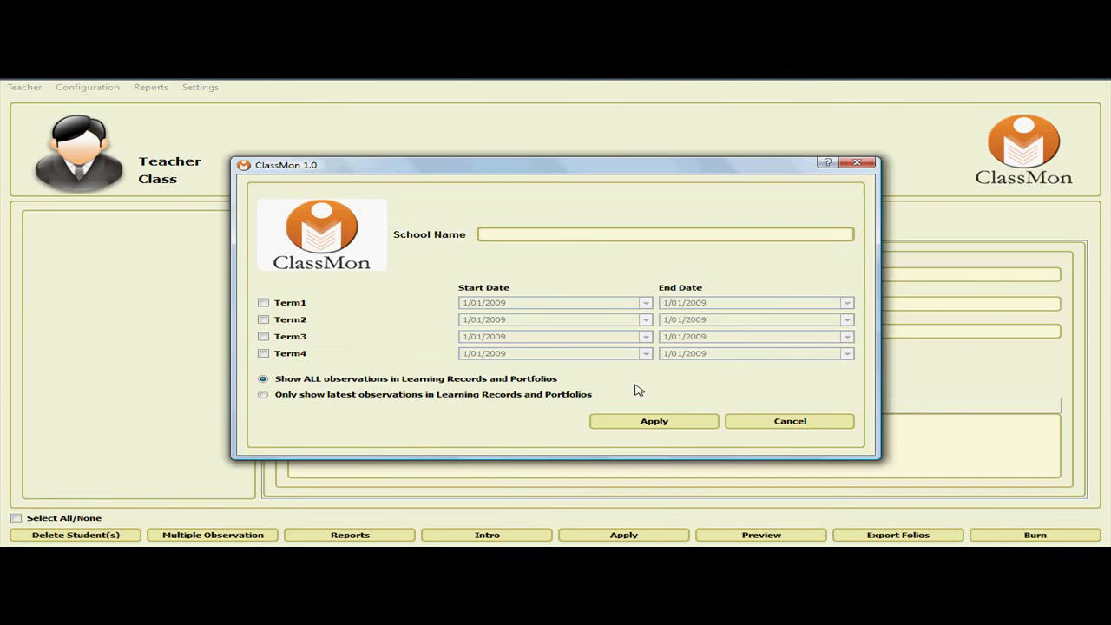
click(264, 304)
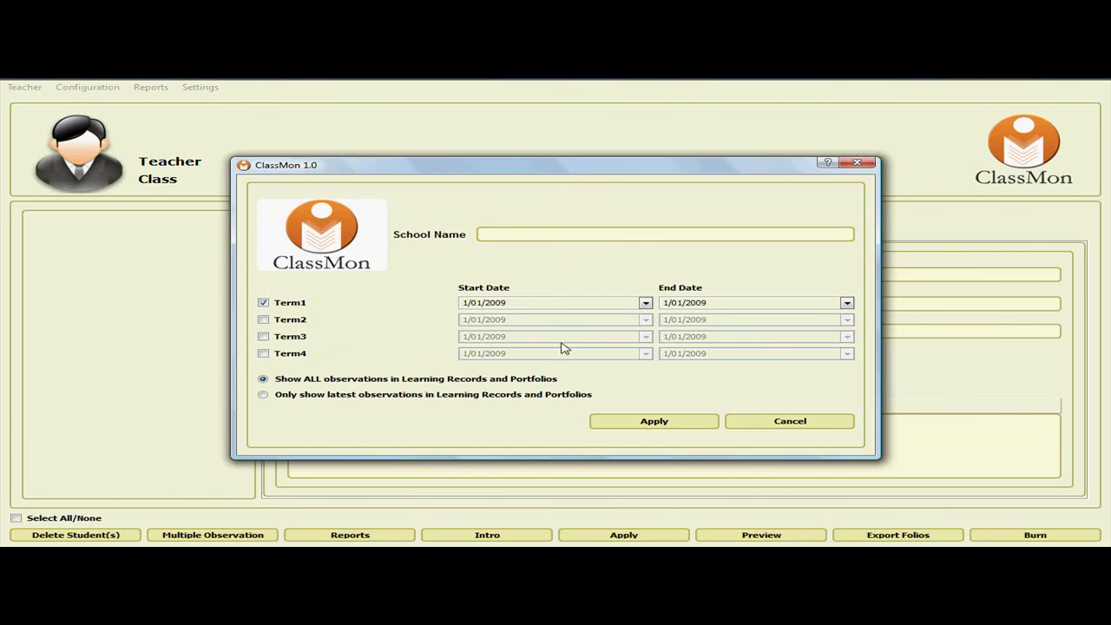
click(666, 303)
text(3112)
click(512, 233)
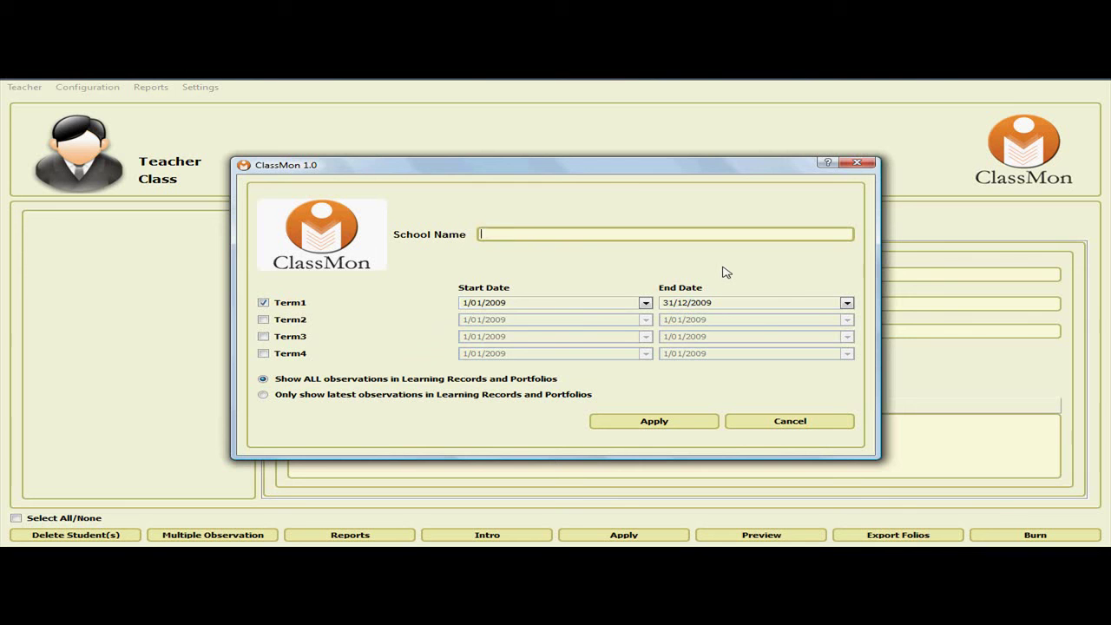
text(Dolphin Bay Primary School)
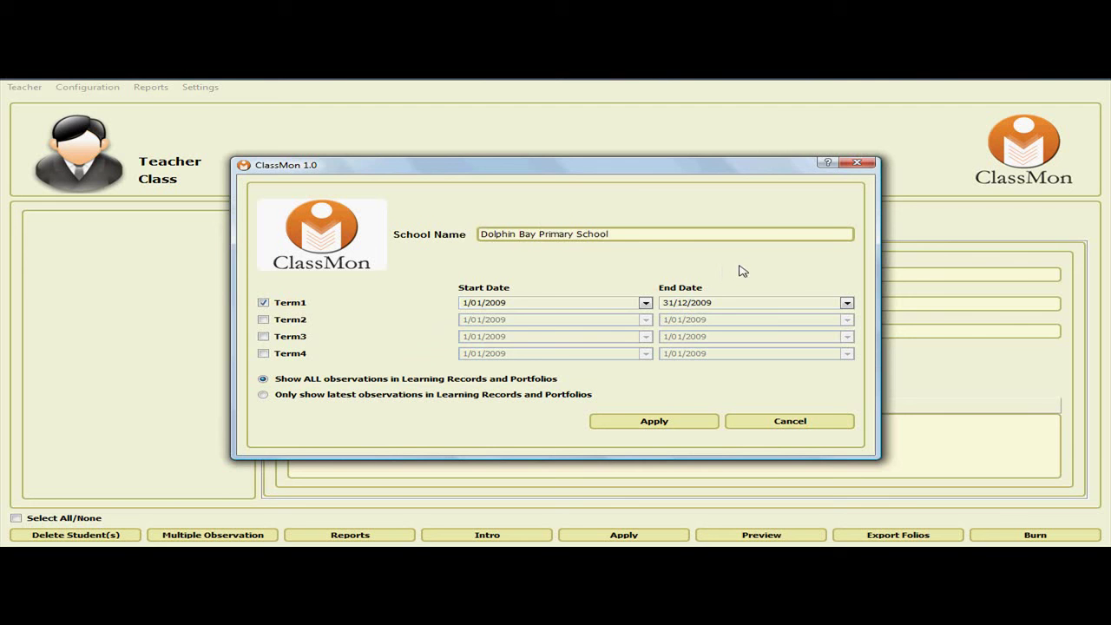
click(643, 427)
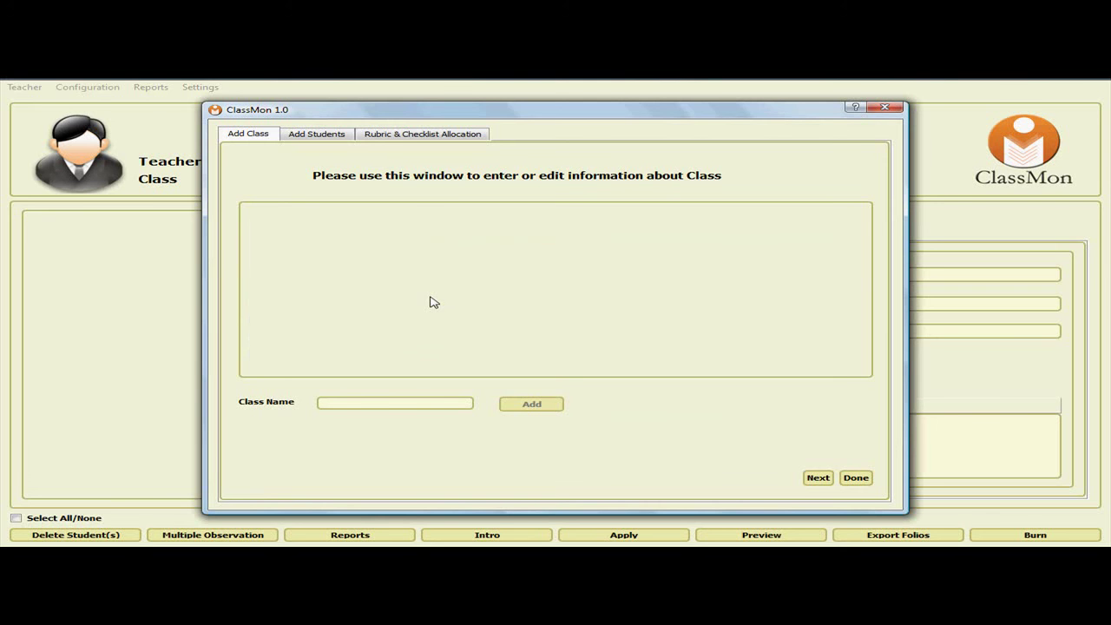
Create a class named 'Prep' and confirm the class-created message.
click(353, 401)
text(Prep)
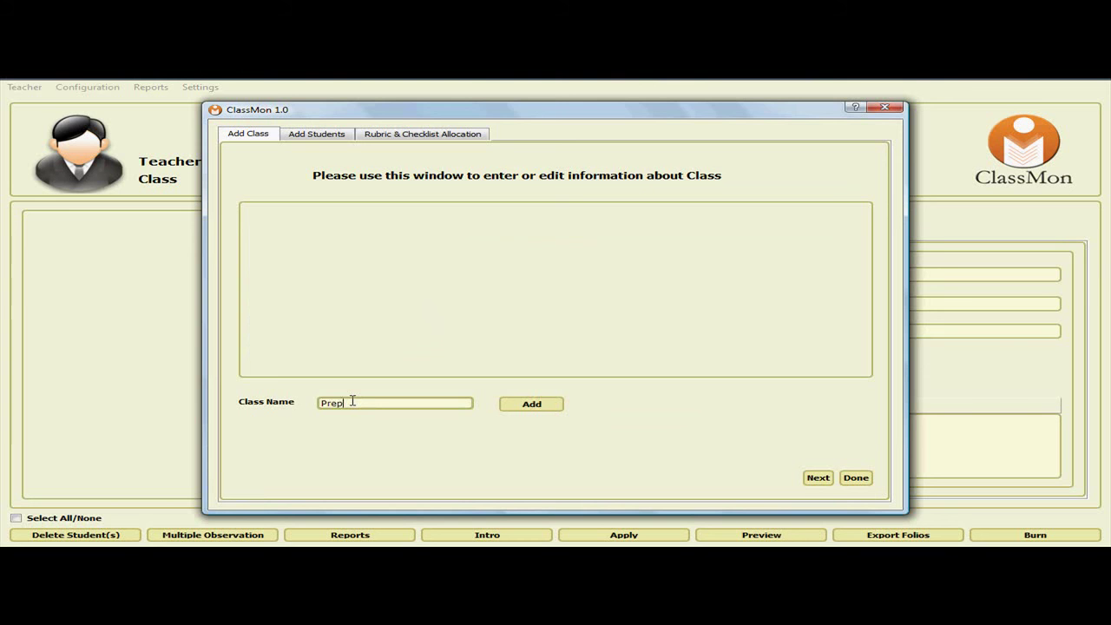
click(519, 408)
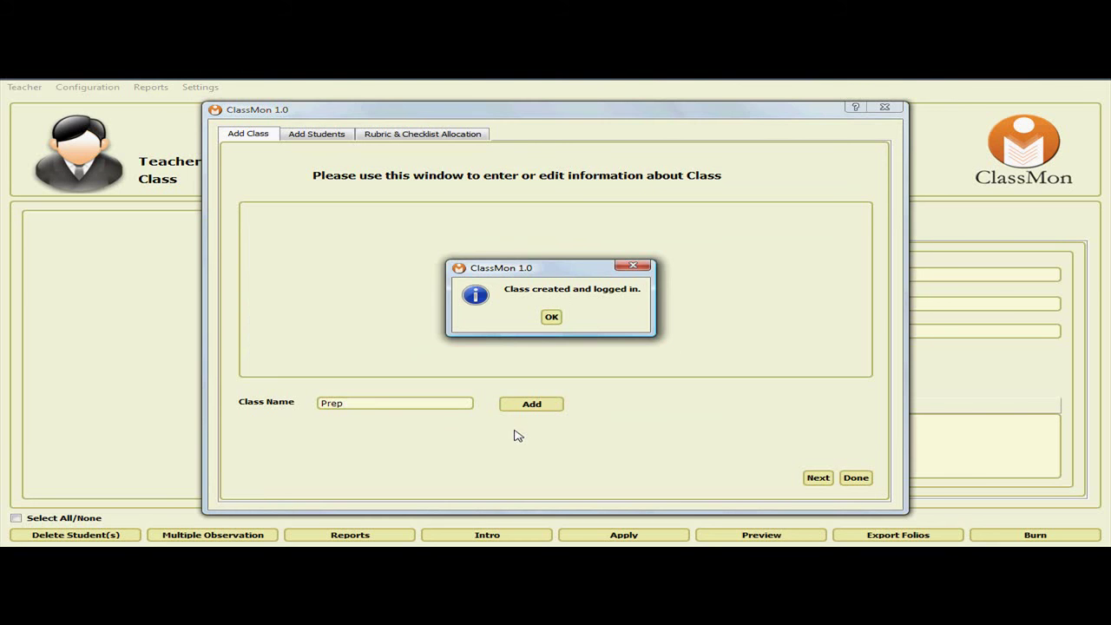
click(552, 318)
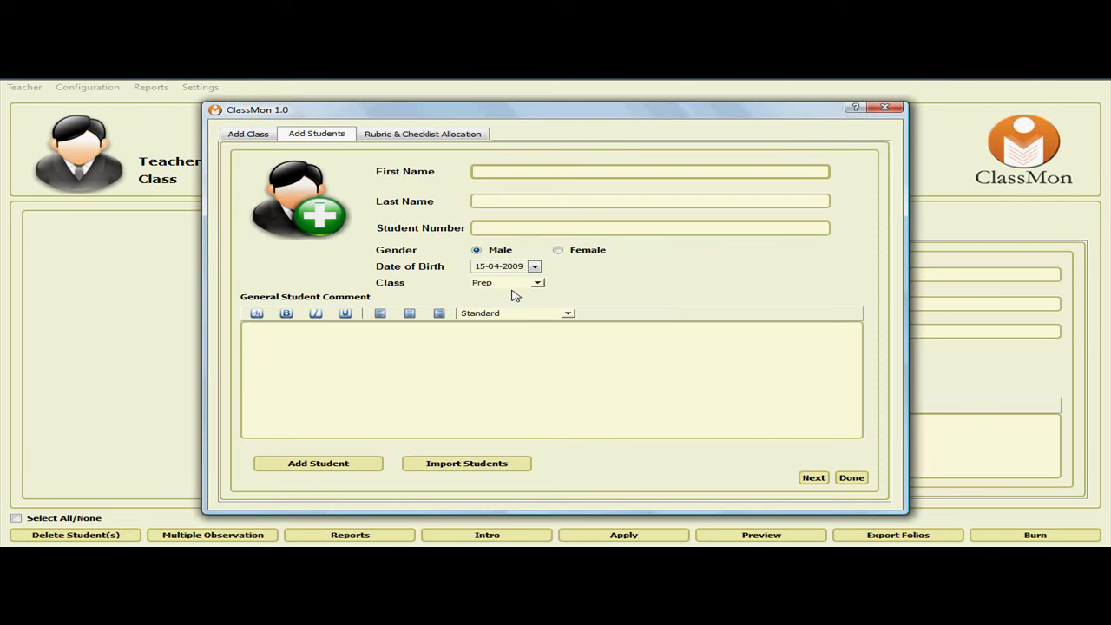
Enter a student's first name, last name and student number 1.
key(alt+Tab)
key(alt+Tab)
key(alt+Tab)
key(alt+Tab)
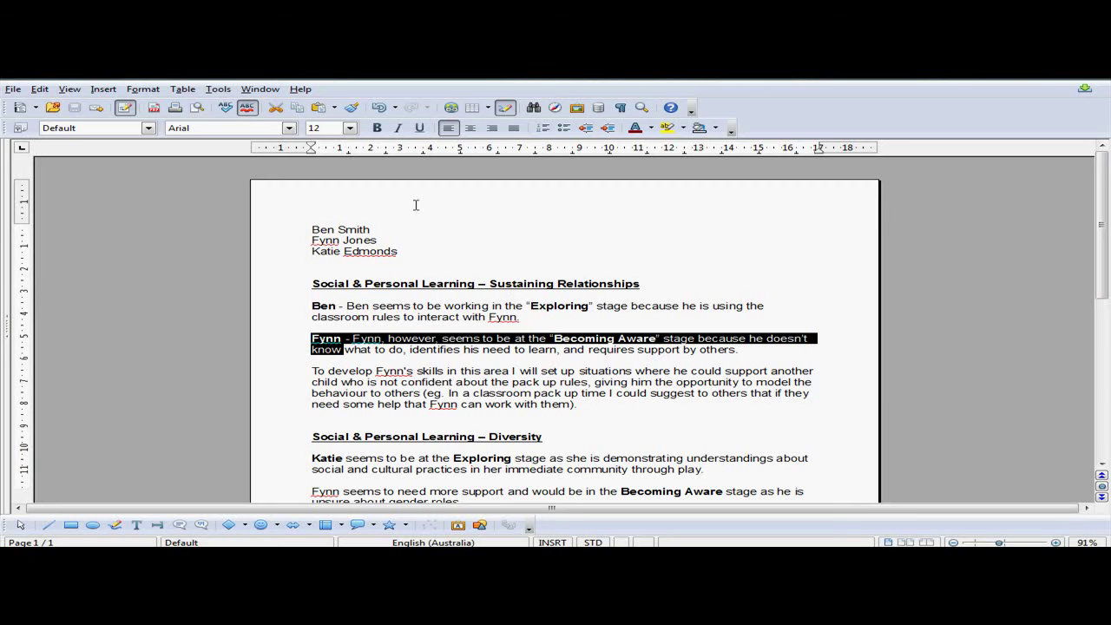
key(alt+Tab)
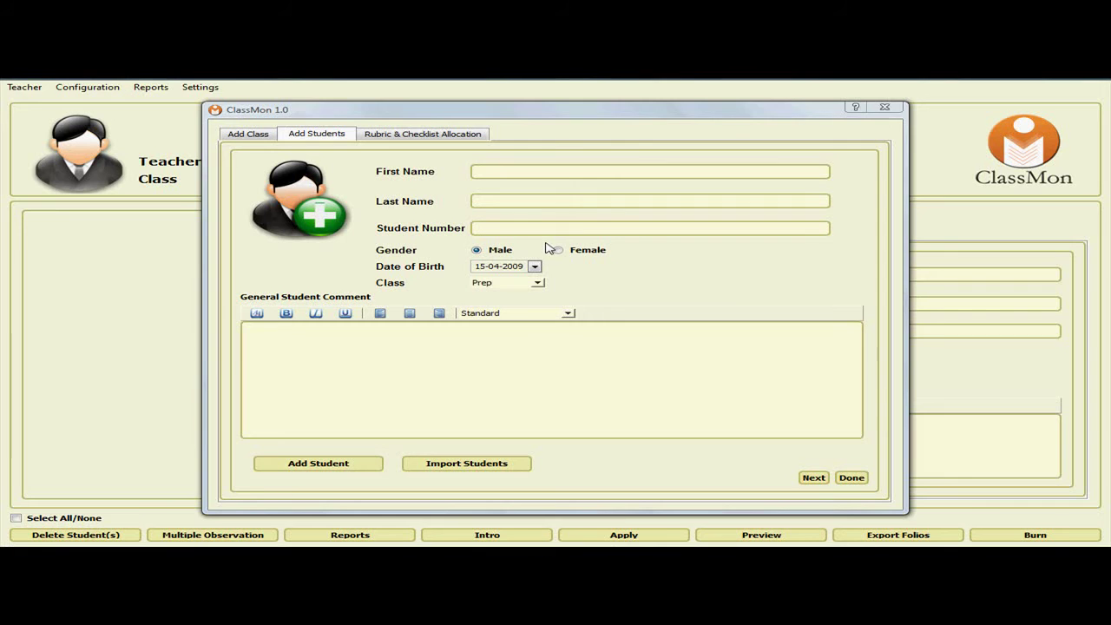
click(504, 172)
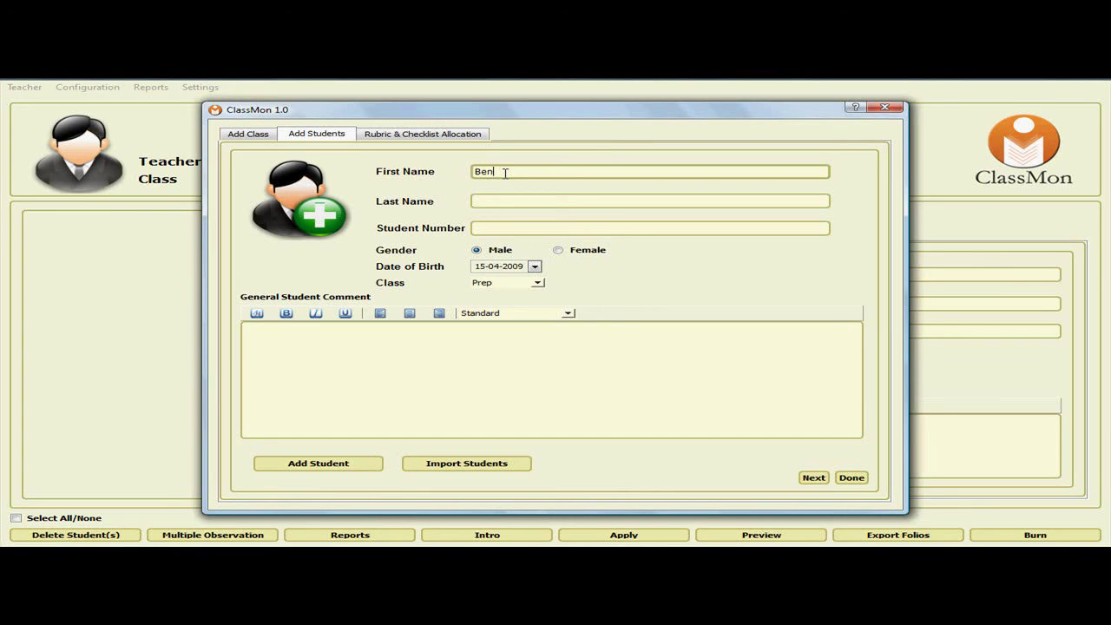
key(Tab)
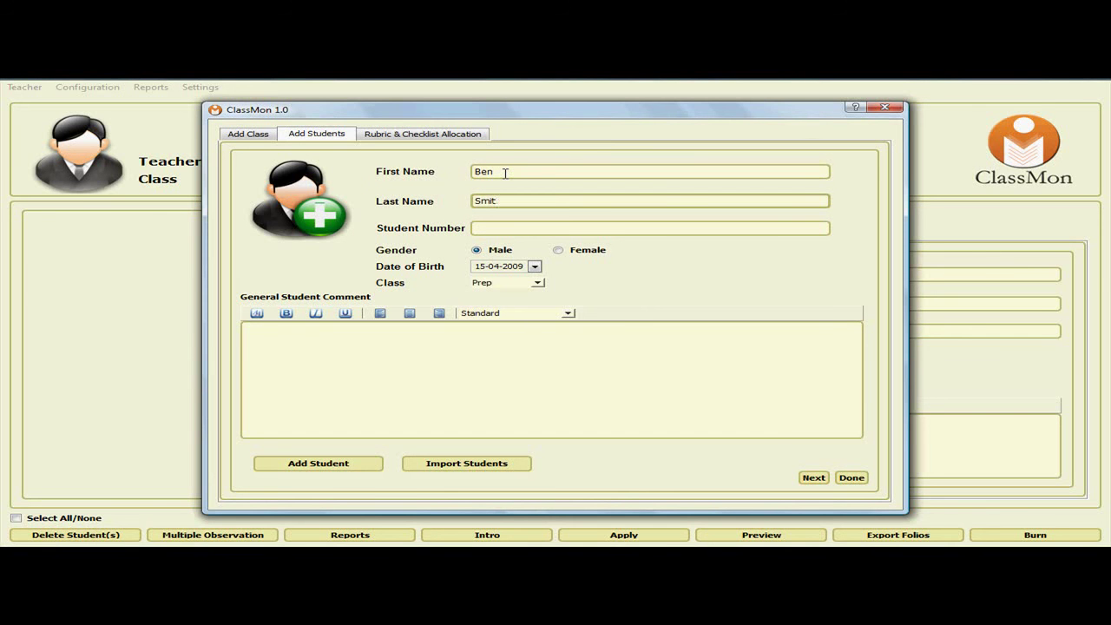
click(518, 229)
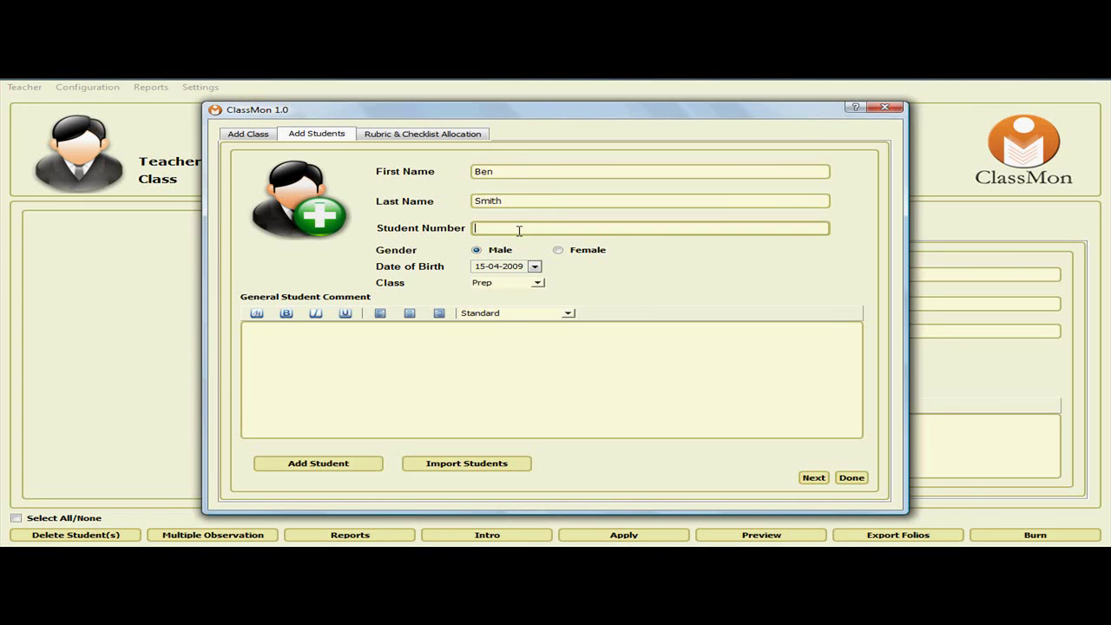
text(1)
Set the birth year to 2003 and add the student to the Prep class.
click(495, 267)
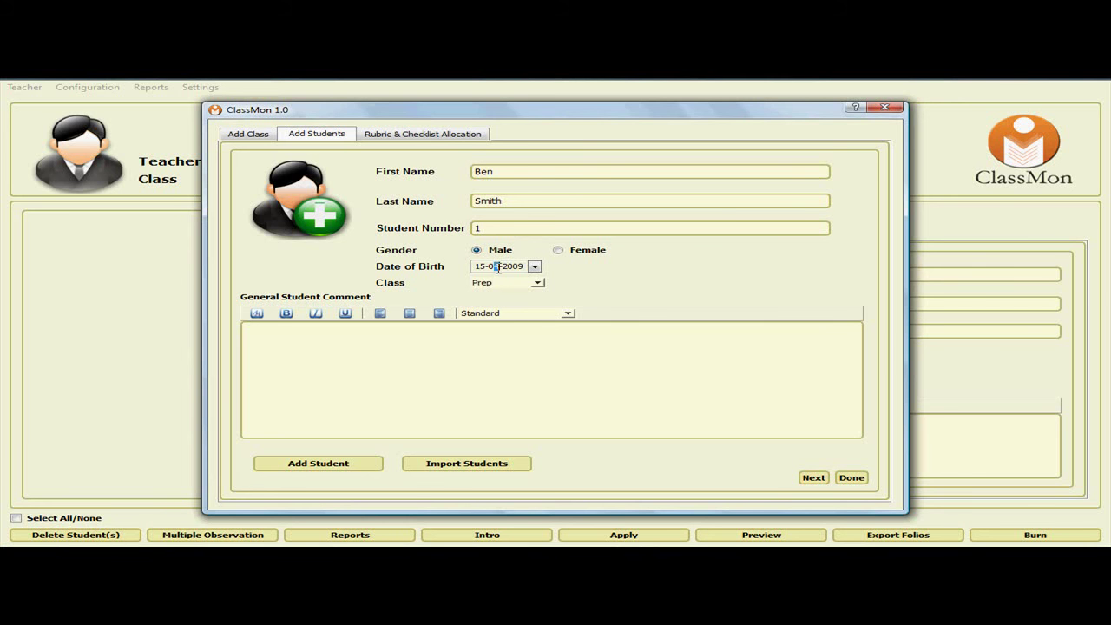
click(514, 267)
text(2003)
click(348, 466)
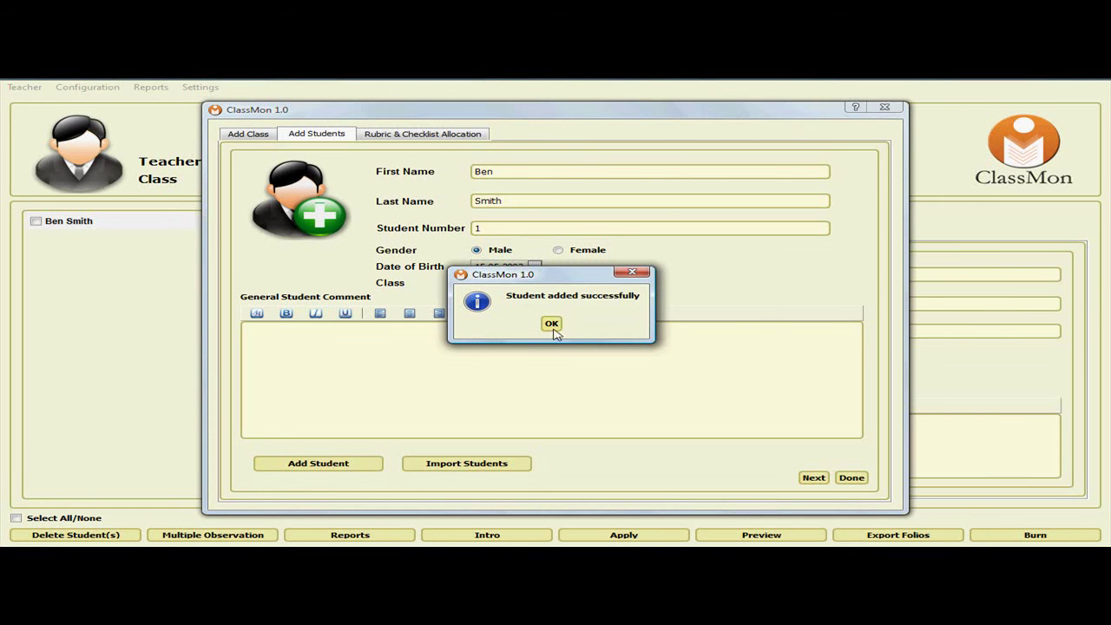
click(553, 326)
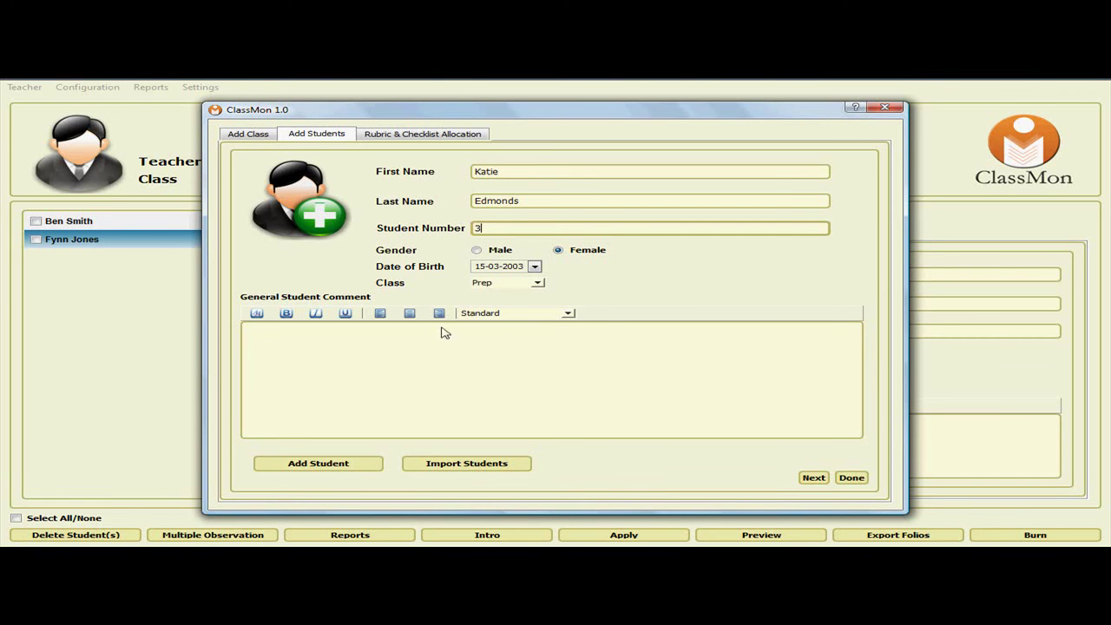
click(306, 208)
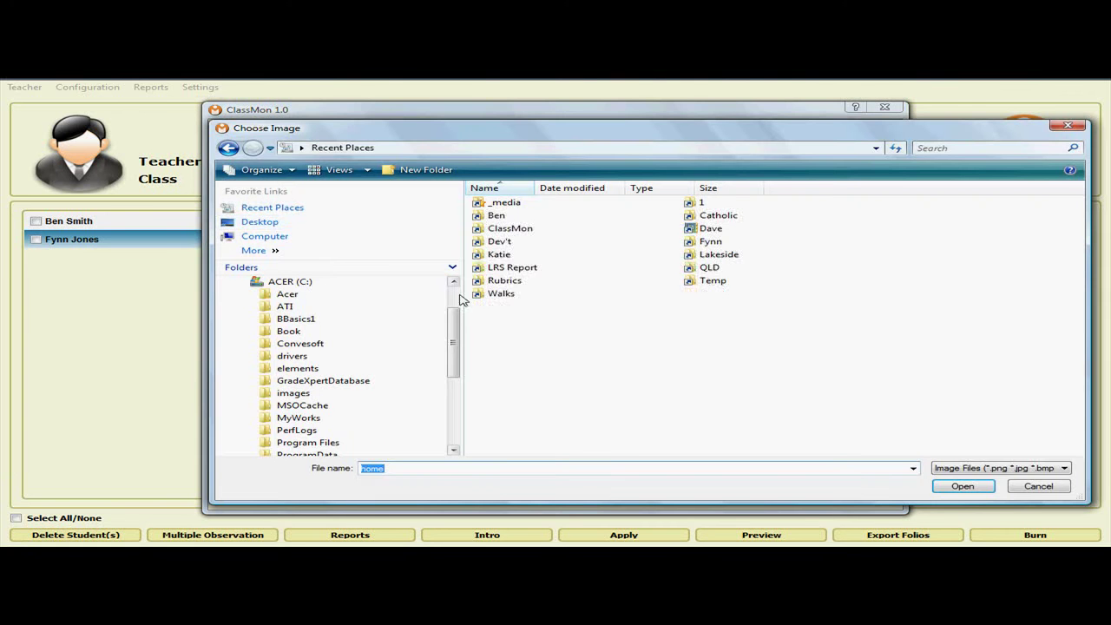
Use P1010388.JPG from D:\_media as the third student's photo and add her to the class.
drag(458, 336, 422, 412)
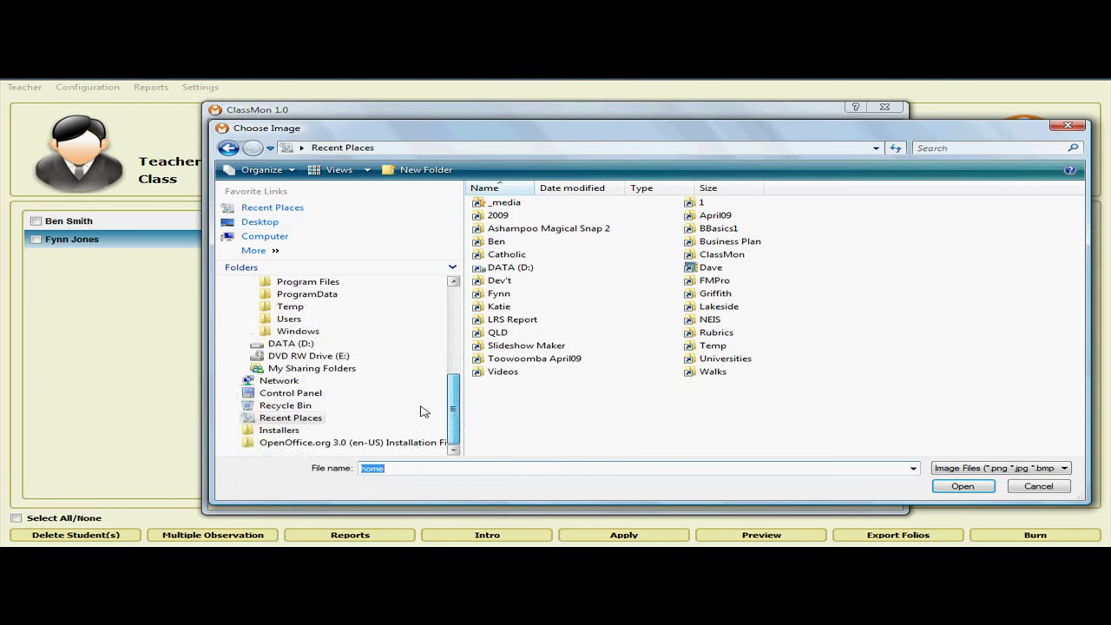
click(247, 349)
click(292, 306)
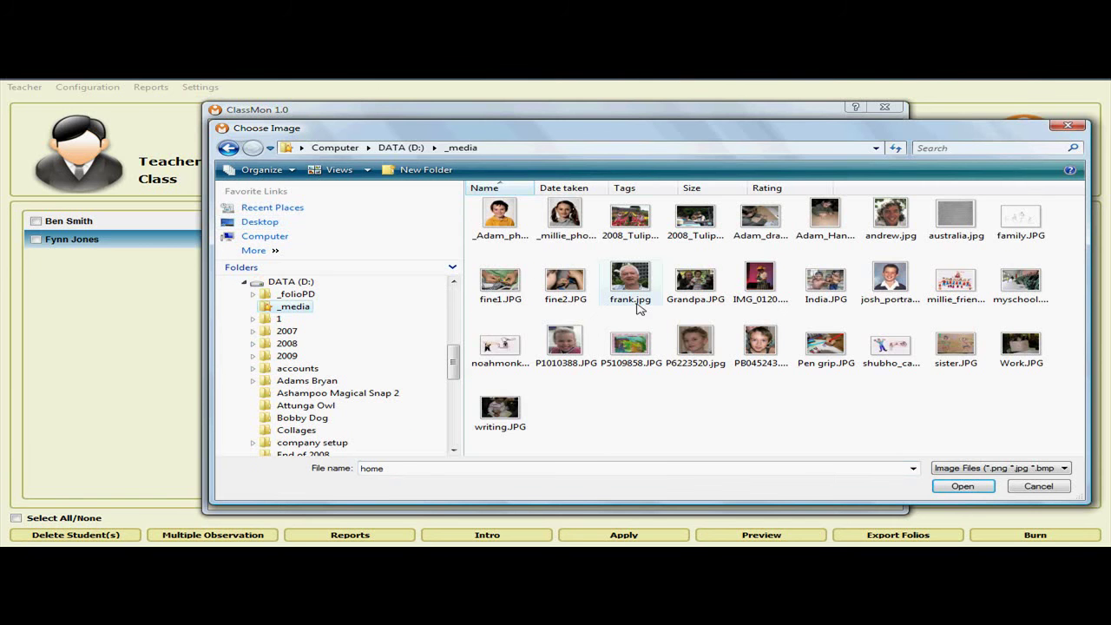
double_click(565, 343)
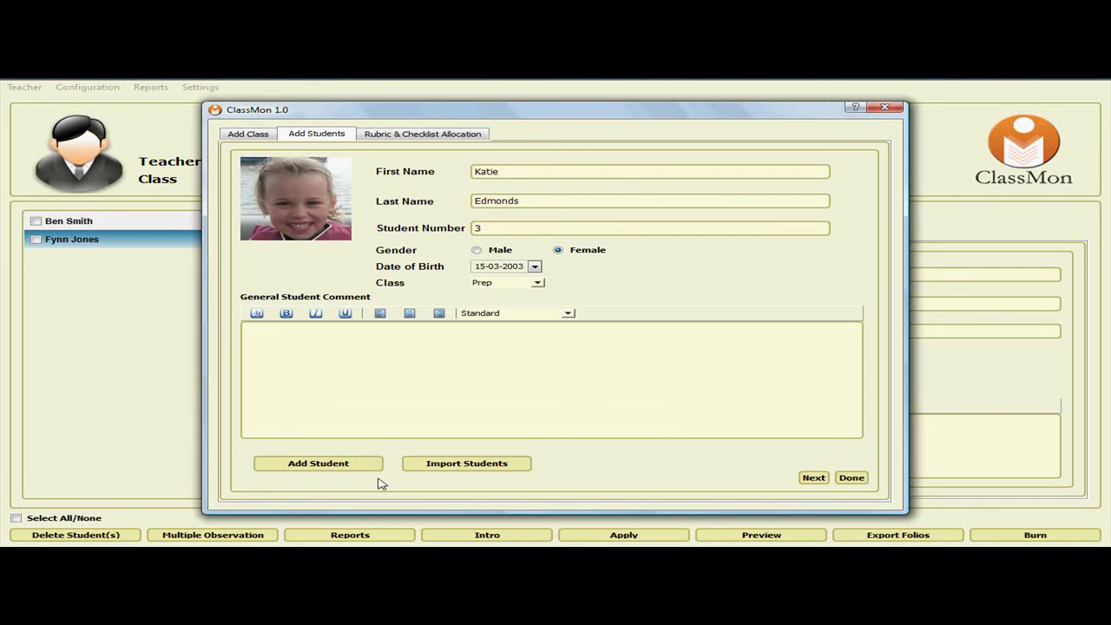
click(317, 466)
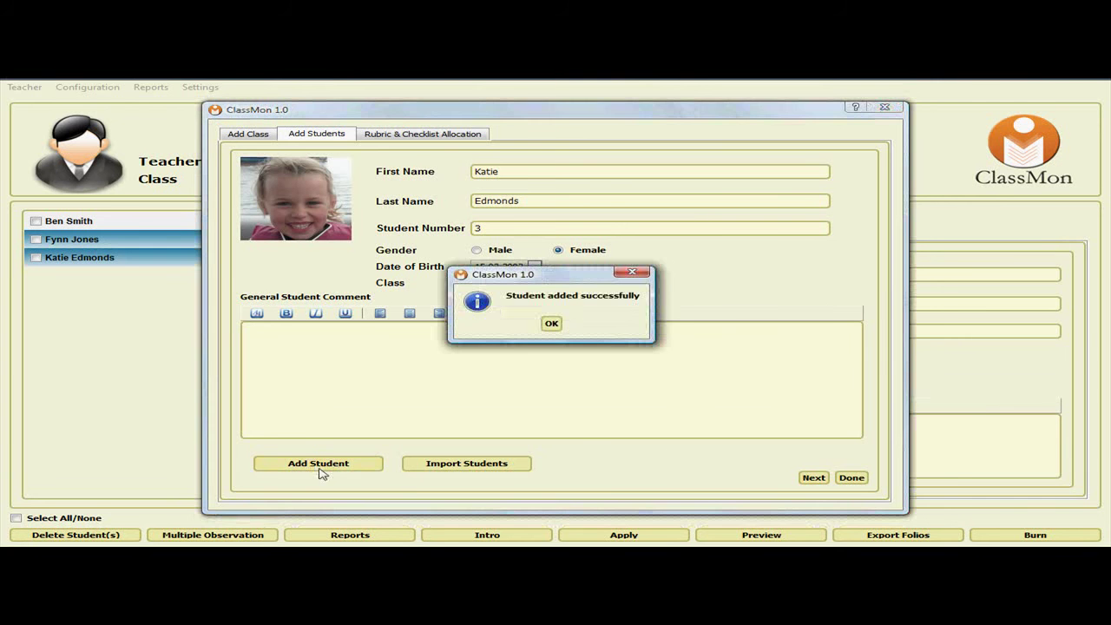
click(518, 323)
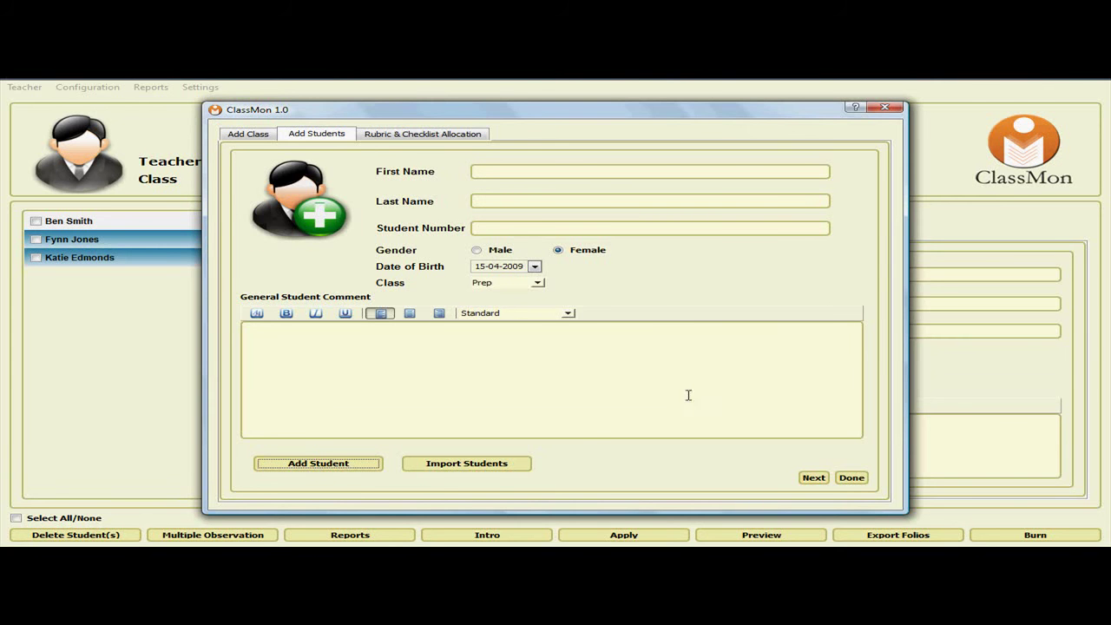
Assign the QLDEY rubric to all three Prep students and confirm the allocation.
click(813, 477)
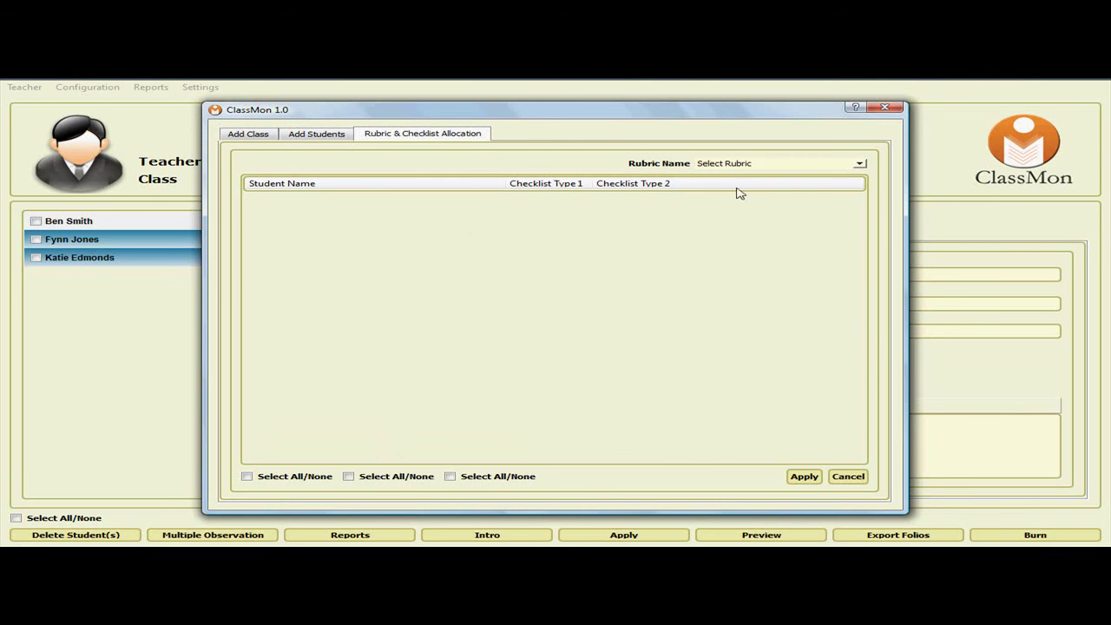
click(806, 165)
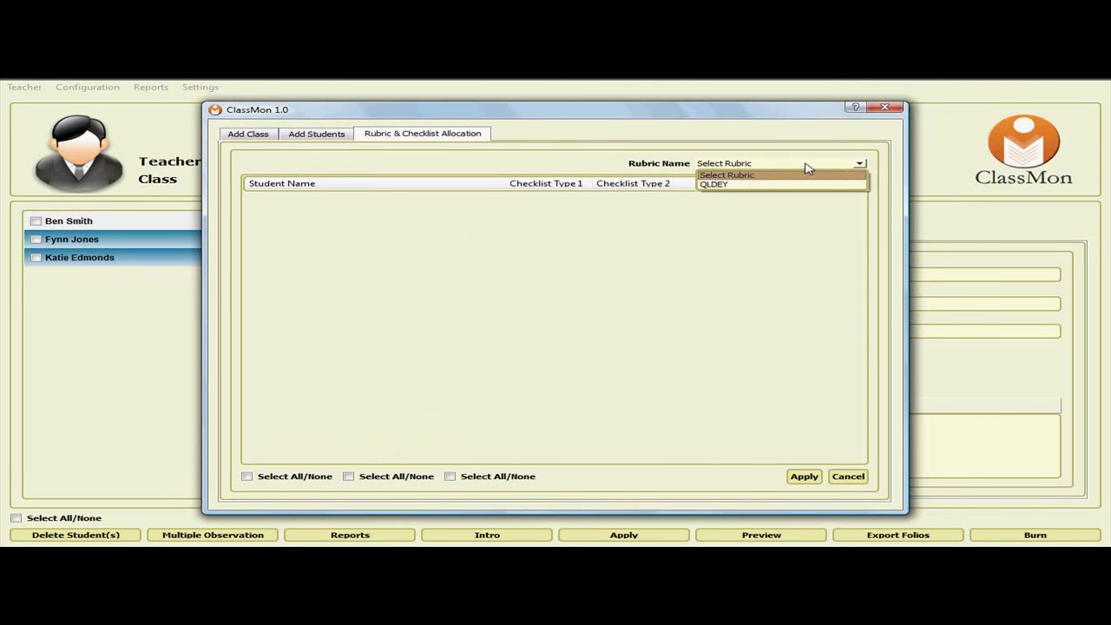
click(724, 185)
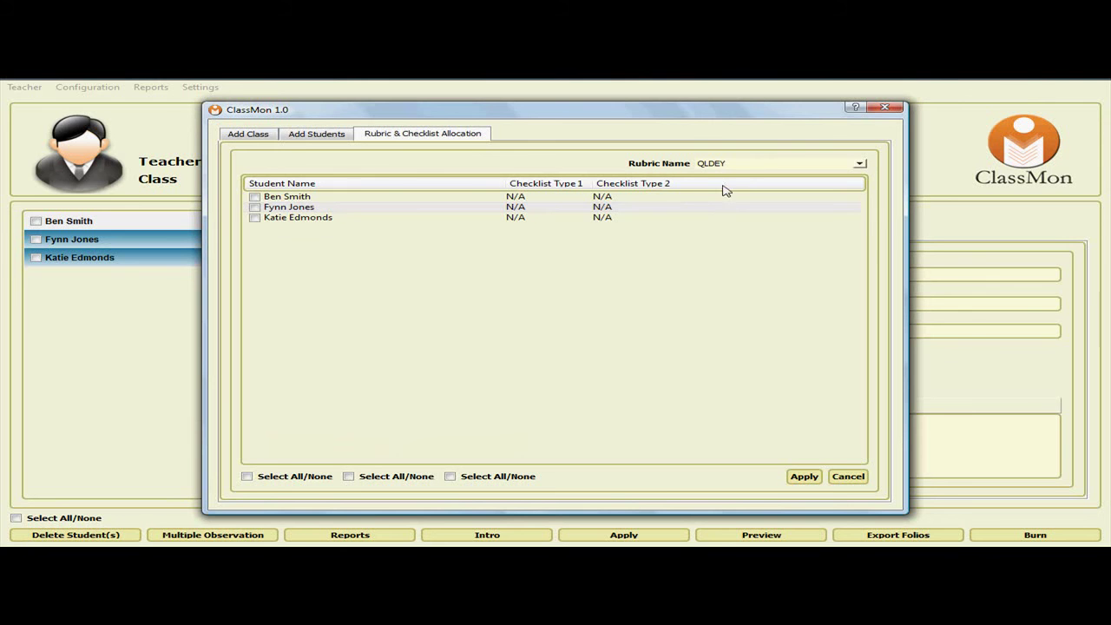
click(247, 476)
click(802, 477)
click(556, 328)
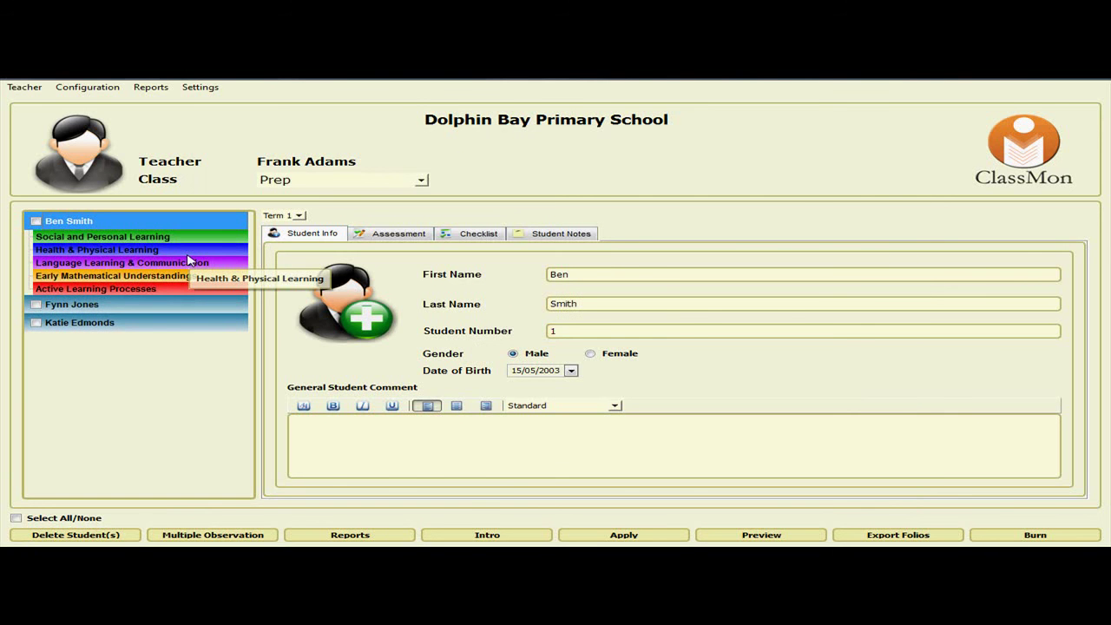
Set the first student's photo to PB045243.JPG from D:\_media and save the record.
click(72, 304)
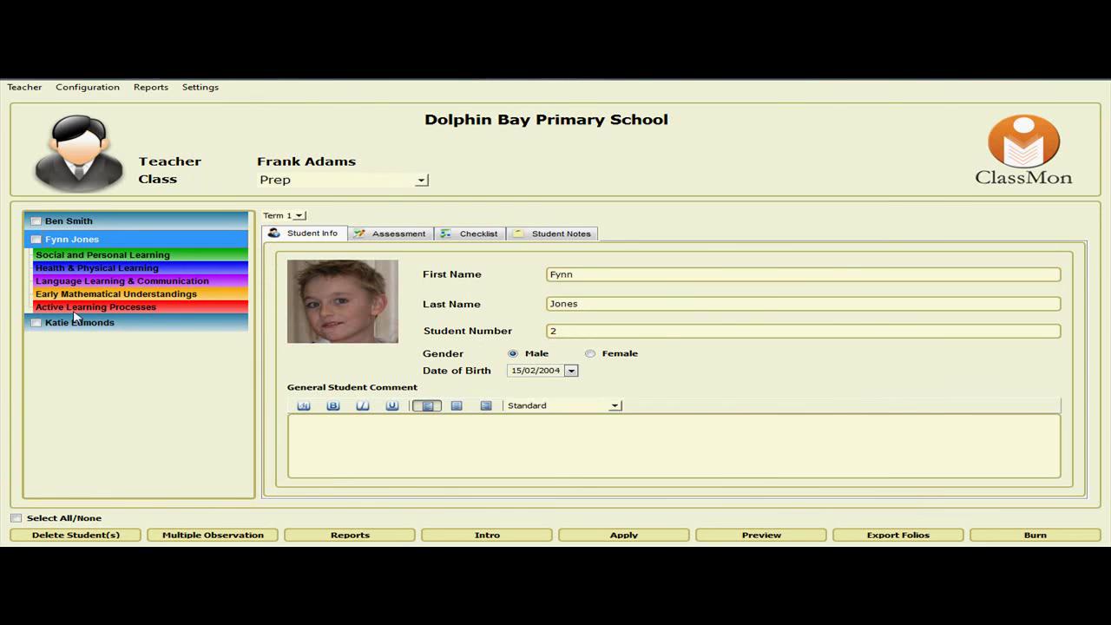
click(75, 223)
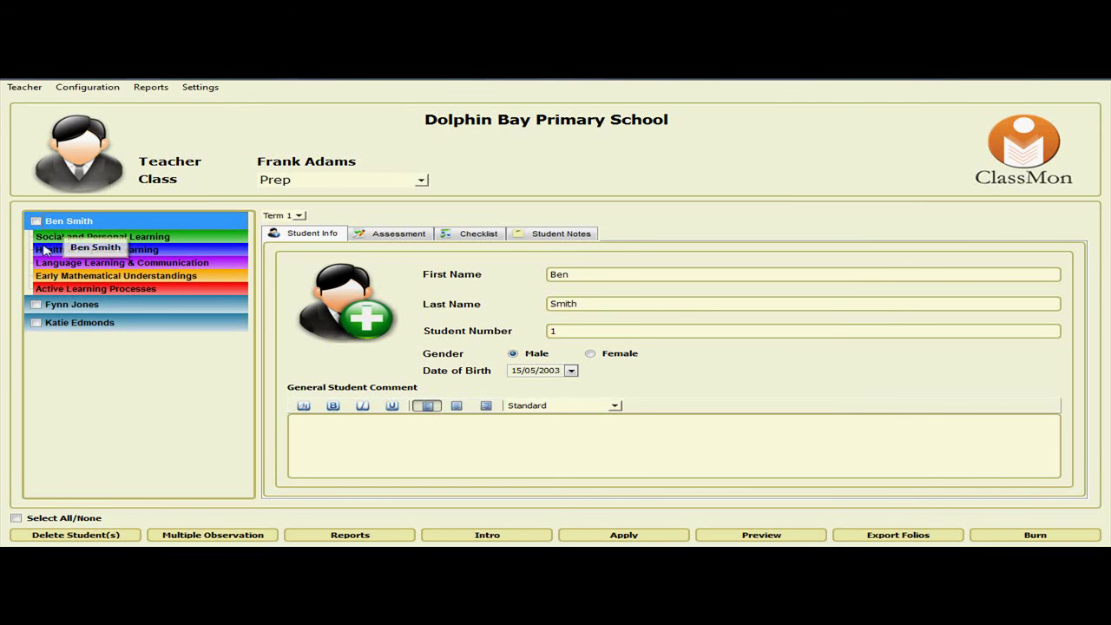
click(352, 318)
drag(247, 308, 248, 374)
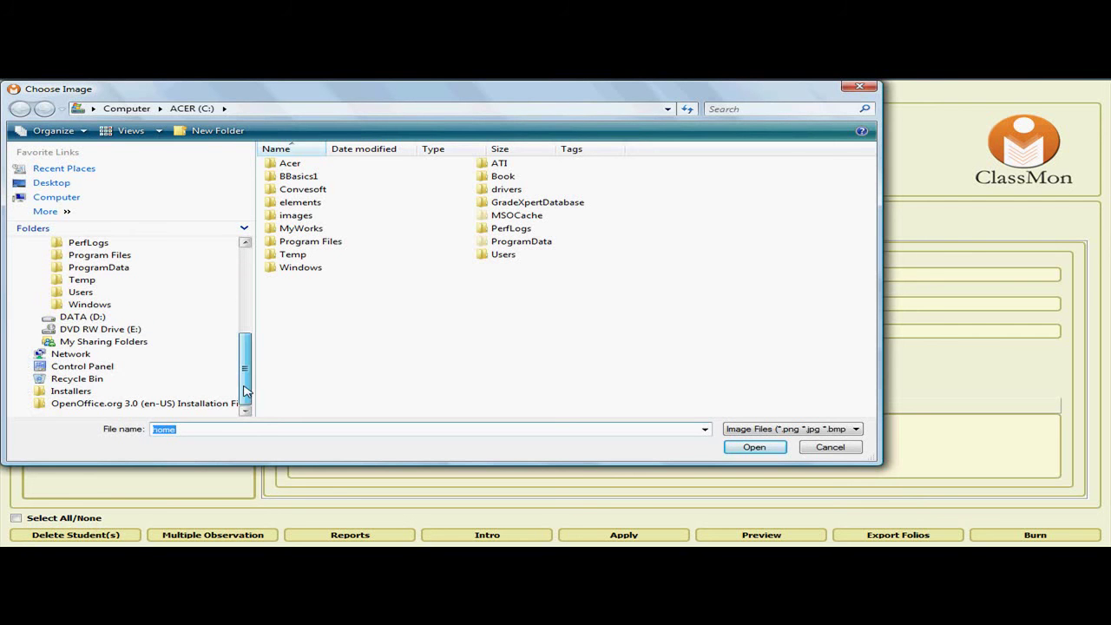
click(86, 318)
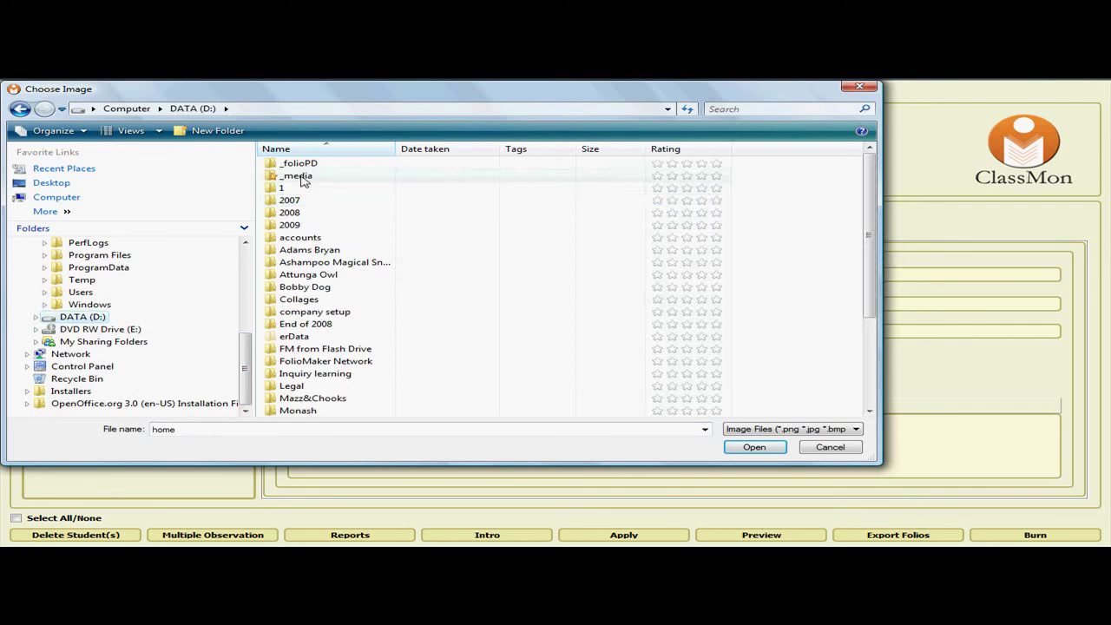
double_click(290, 176)
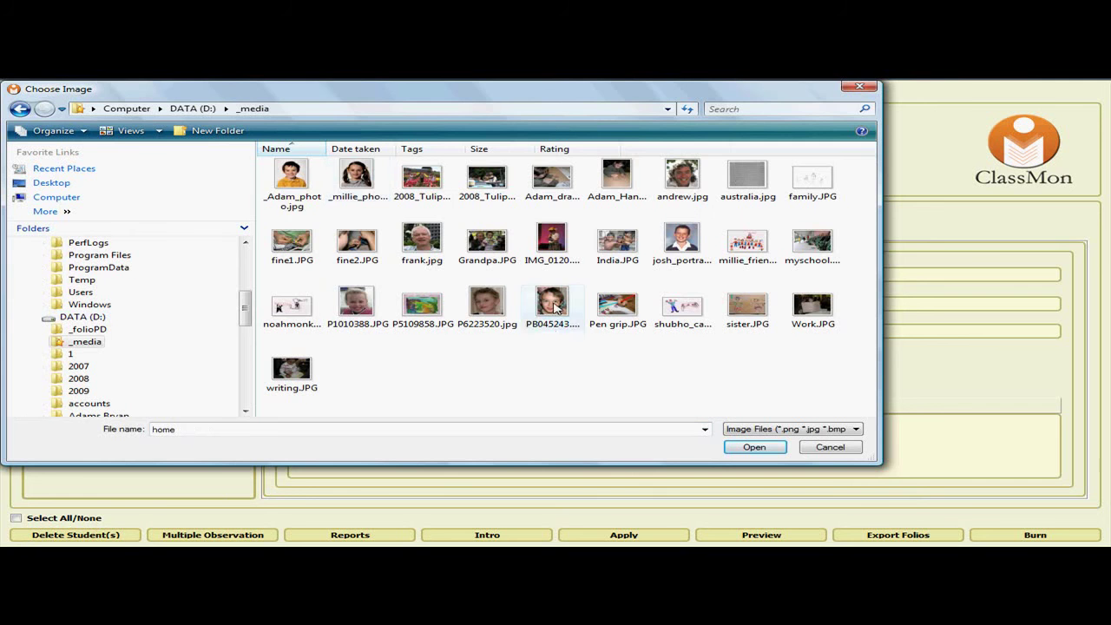
double_click(552, 304)
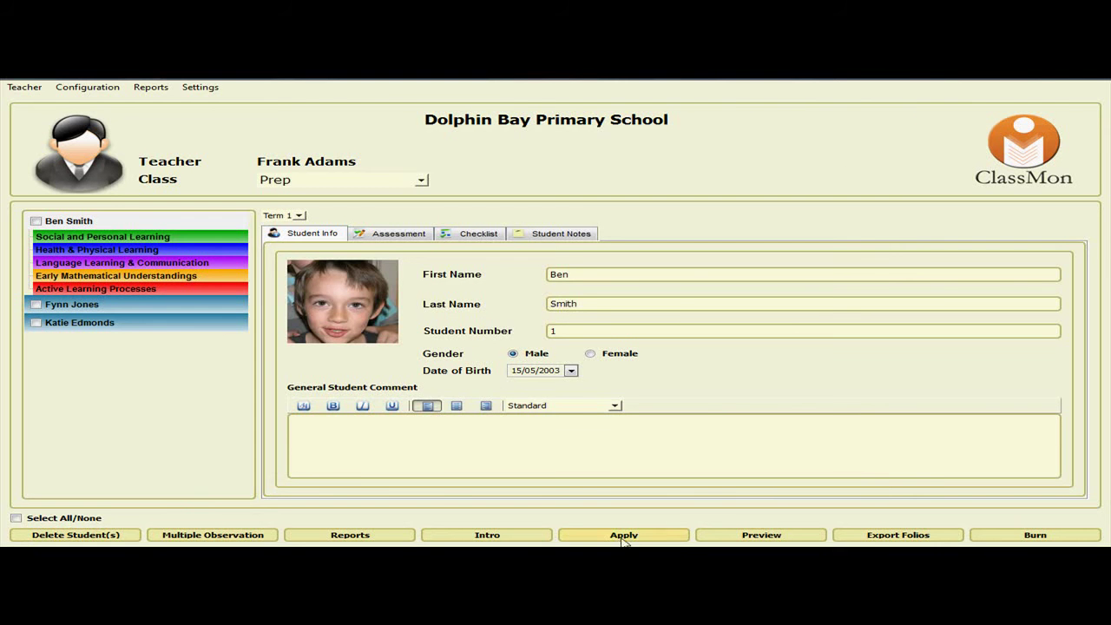
click(627, 535)
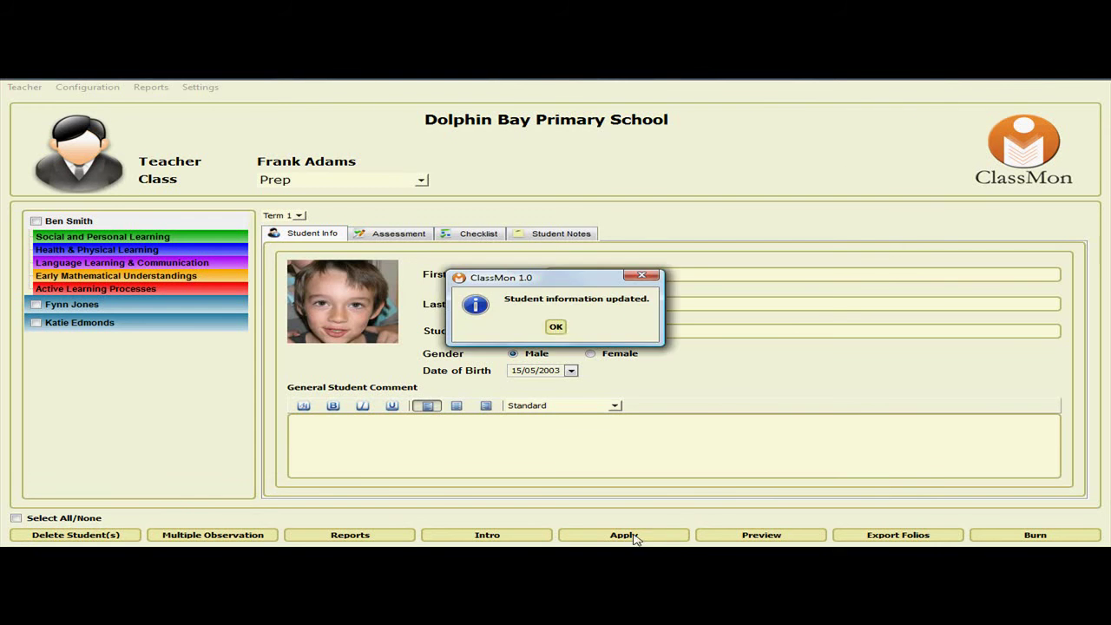
click(556, 325)
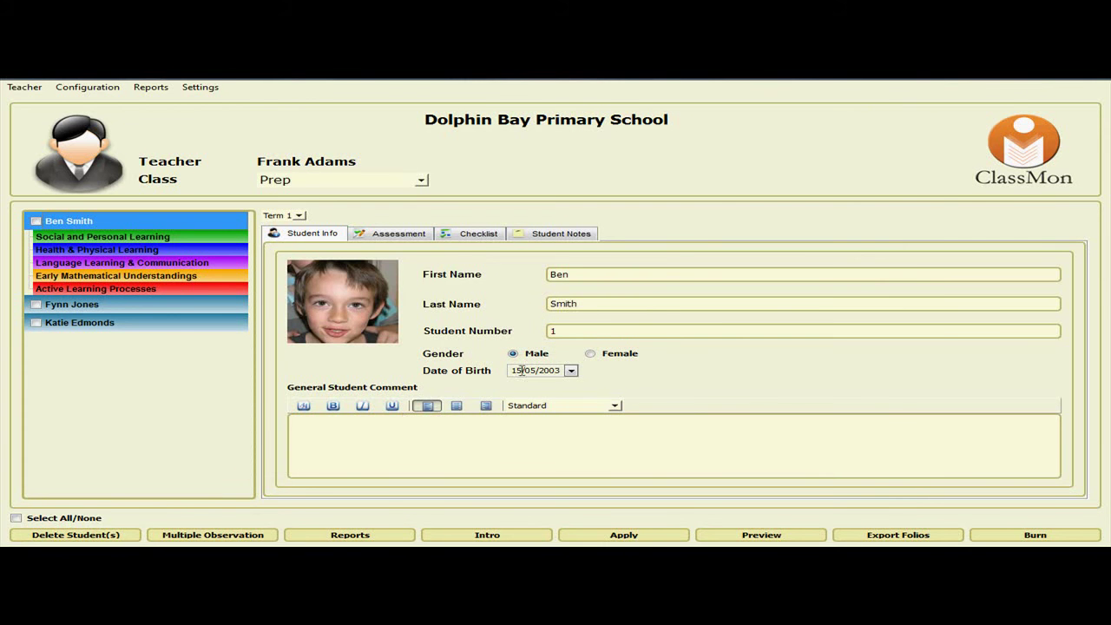
key(alt+Tab)
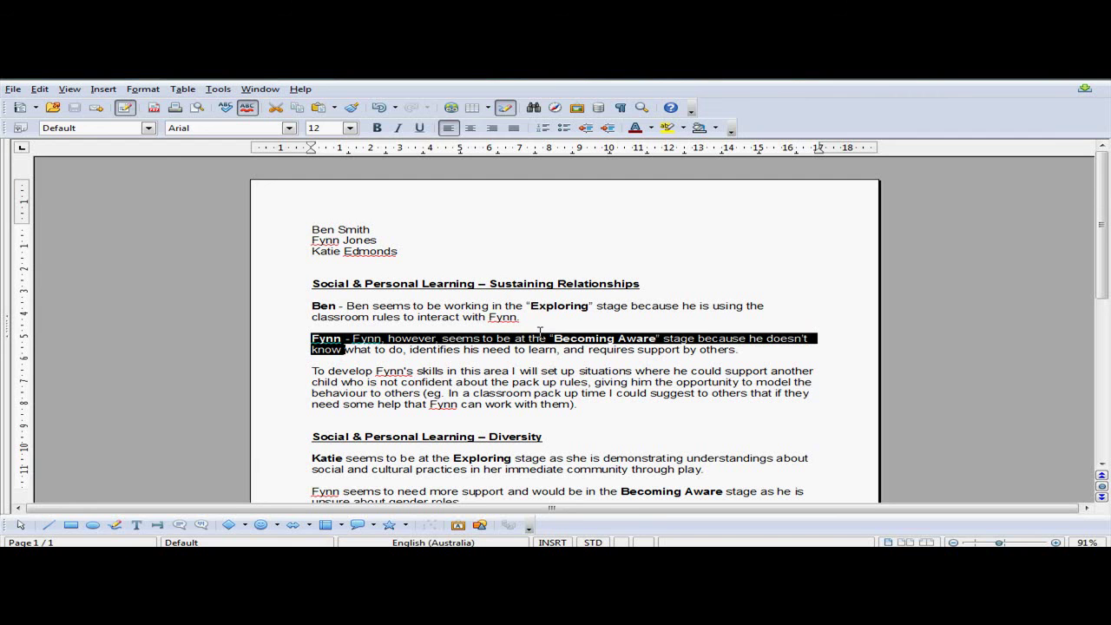
Select the 'Social & Personal Learning – Sustaining Relationships' heading in the class notes.
click(308, 284)
drag(311, 284, 641, 284)
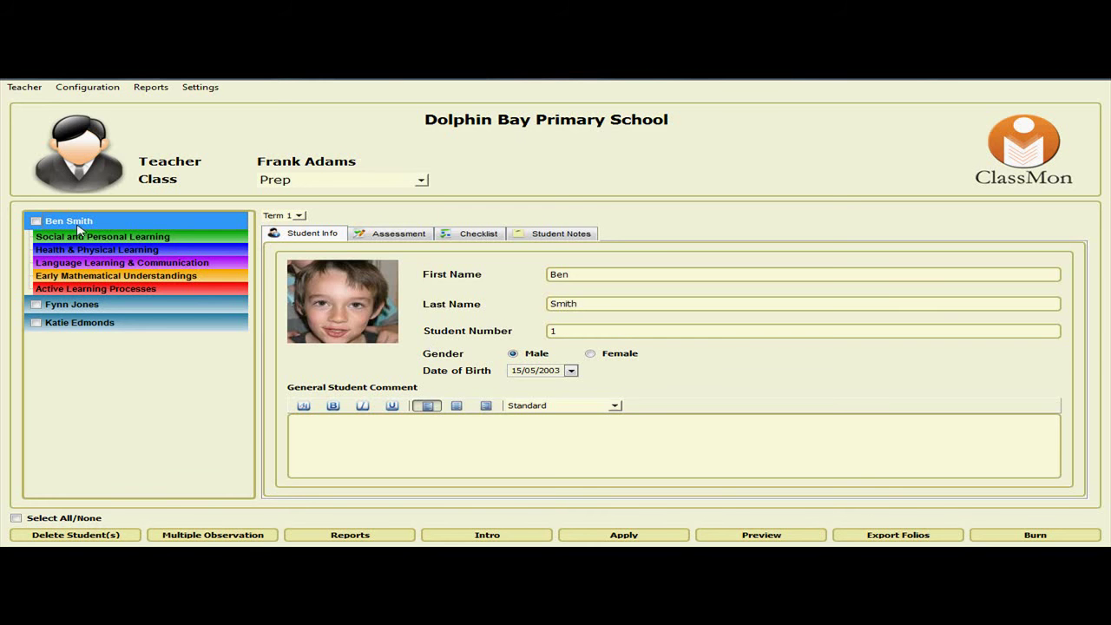
Record the first student's Social Learning (sustaining relationships) observation at phase E.
click(77, 224)
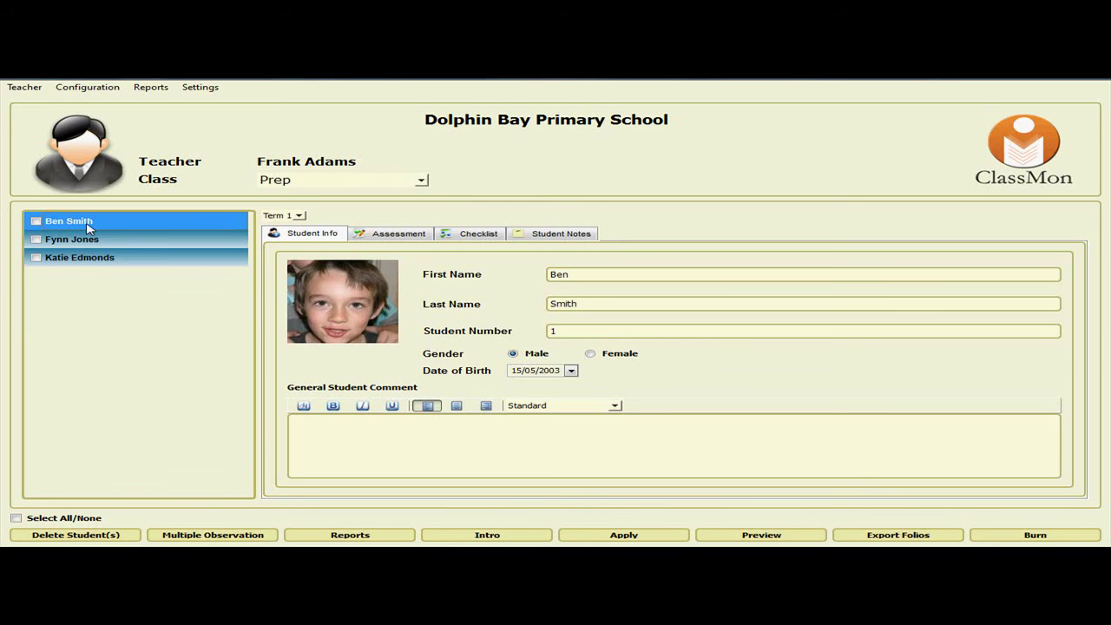
click(77, 227)
click(73, 237)
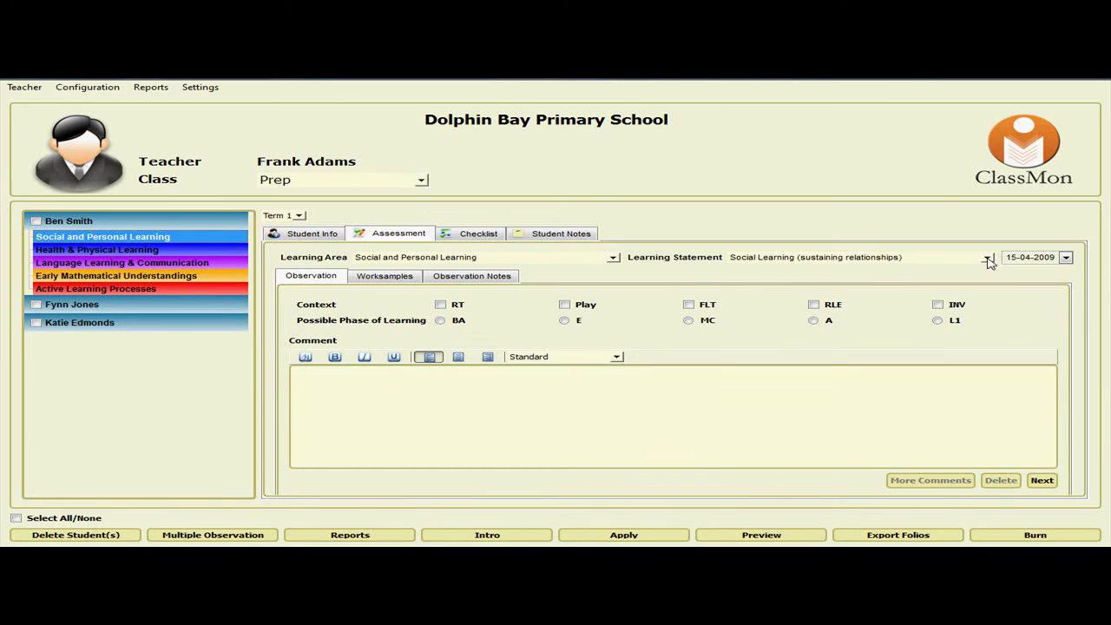
click(989, 259)
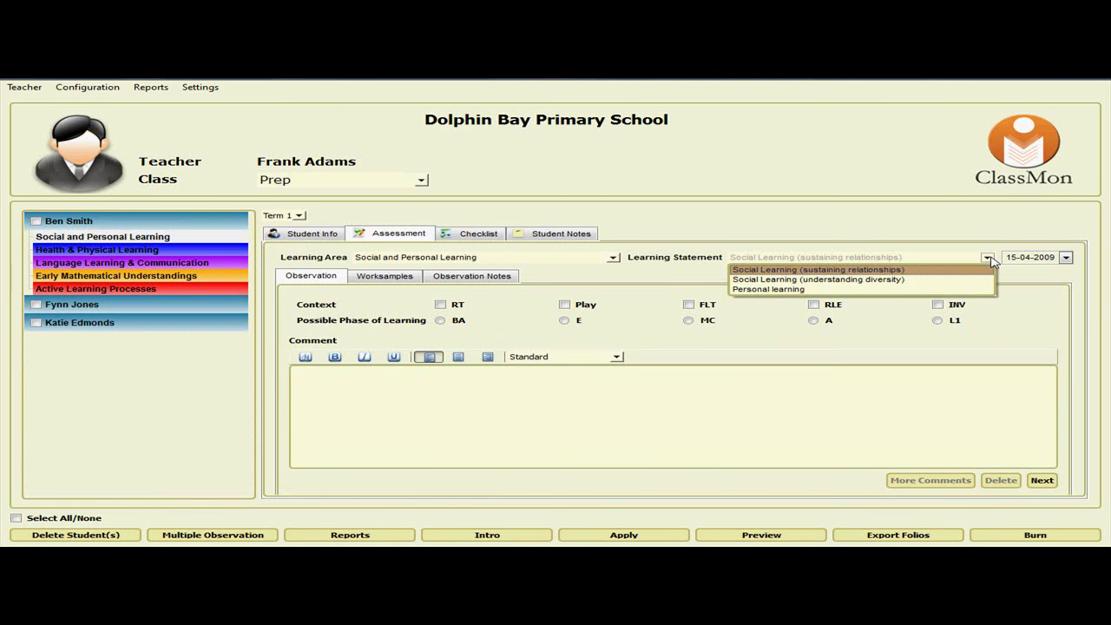
click(820, 270)
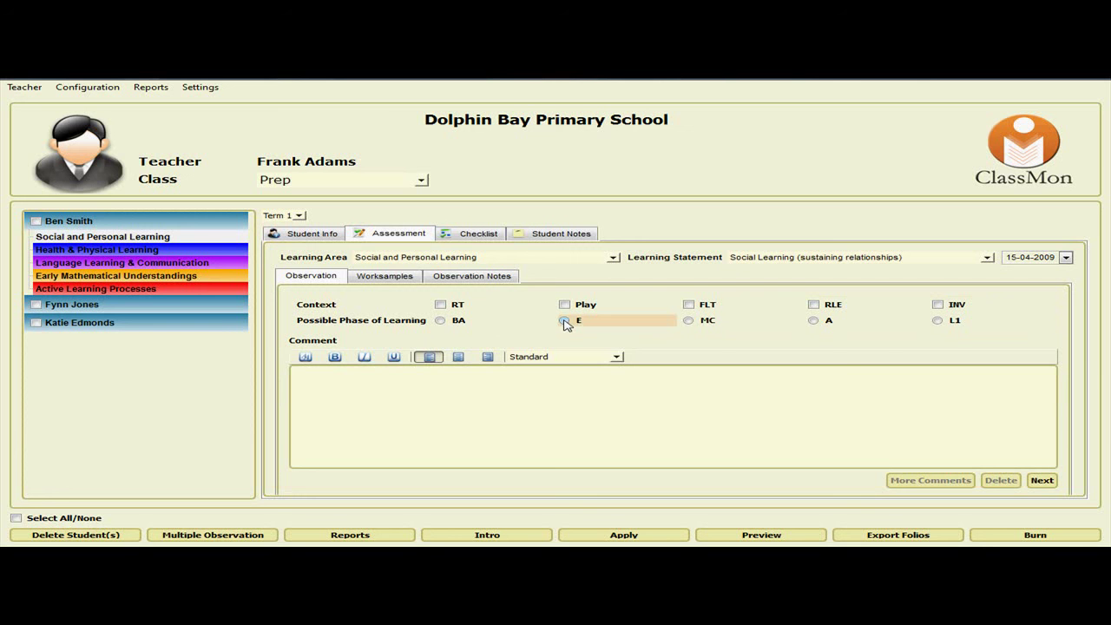
click(564, 322)
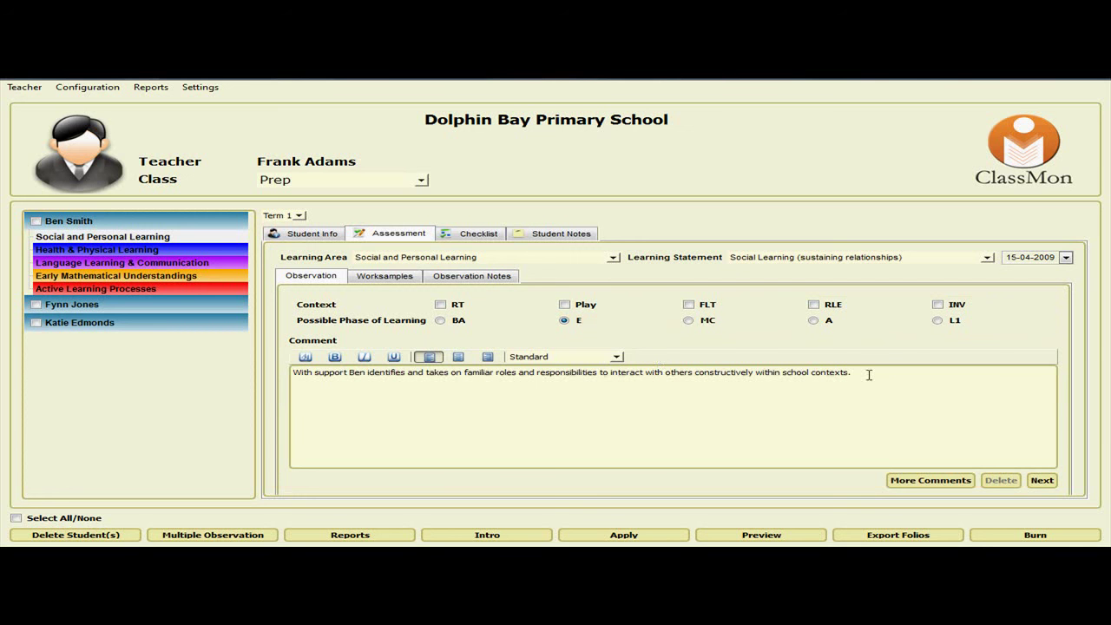
Select the generated comment, then the student's name within it, leaving the text unchanged.
drag(869, 376, 293, 374)
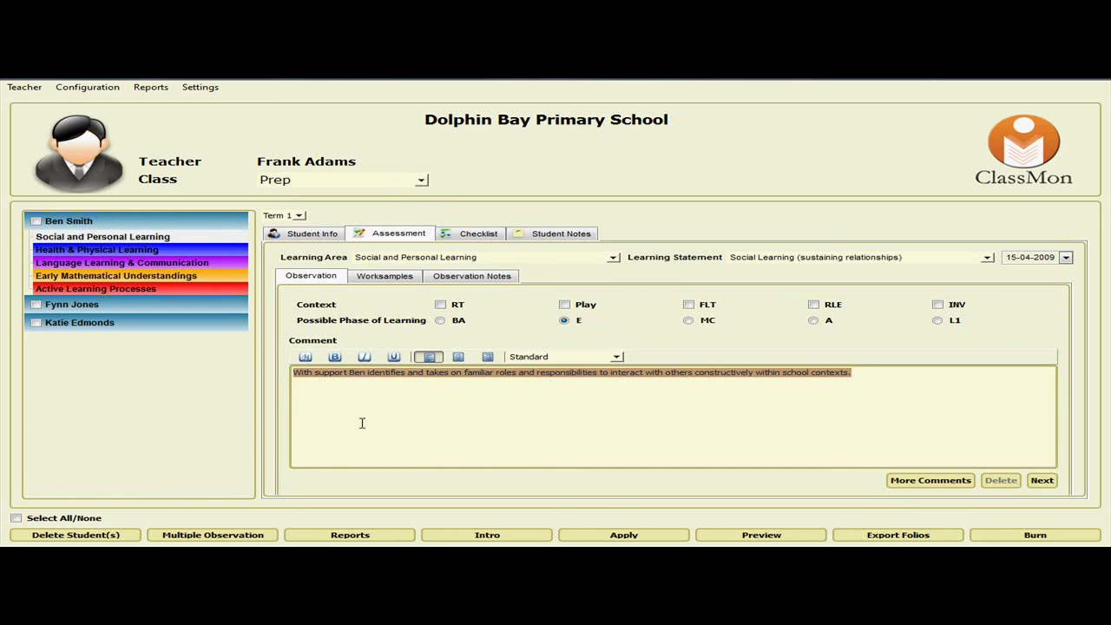
click(859, 374)
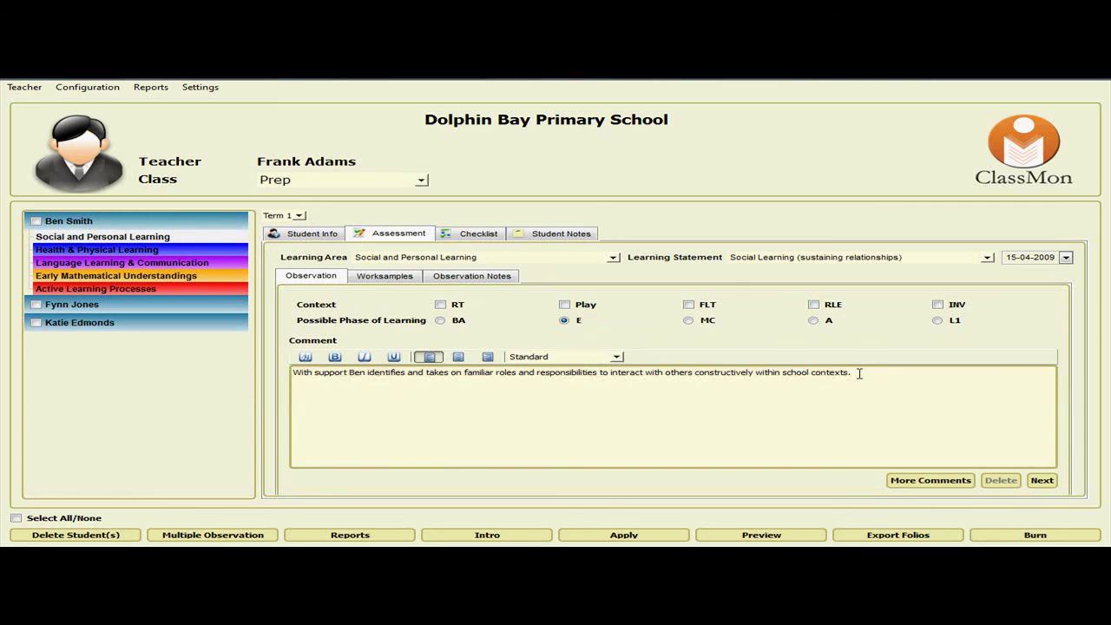
double_click(356, 372)
click(714, 404)
Attach and preview 2008_Tulip_Farm-140.JPG as the sustaining-relationships worksample.
click(1042, 480)
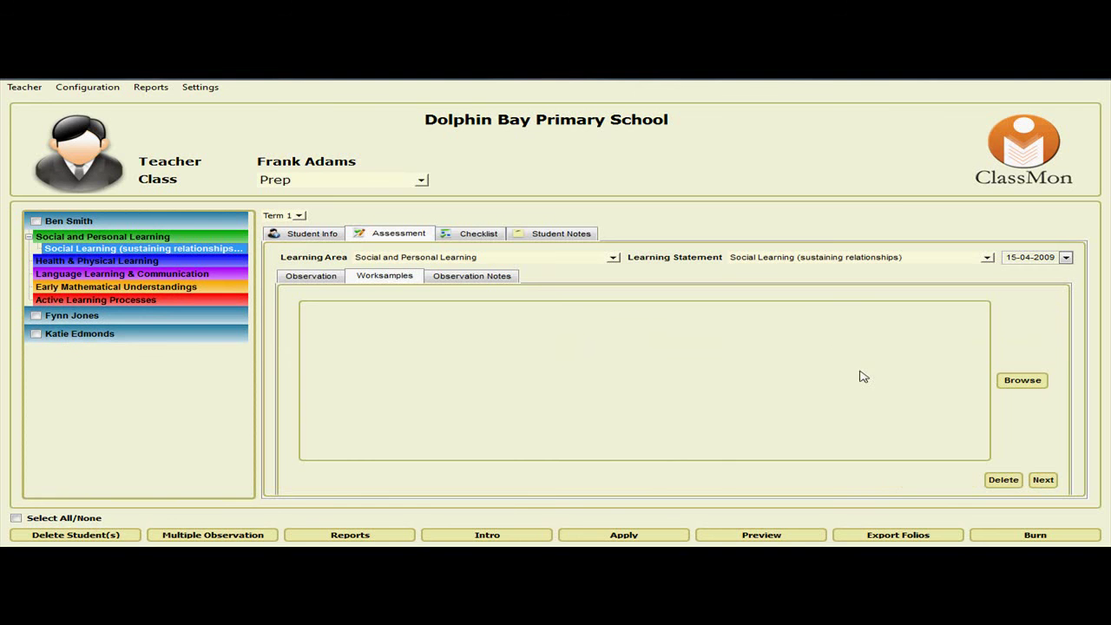
click(1020, 382)
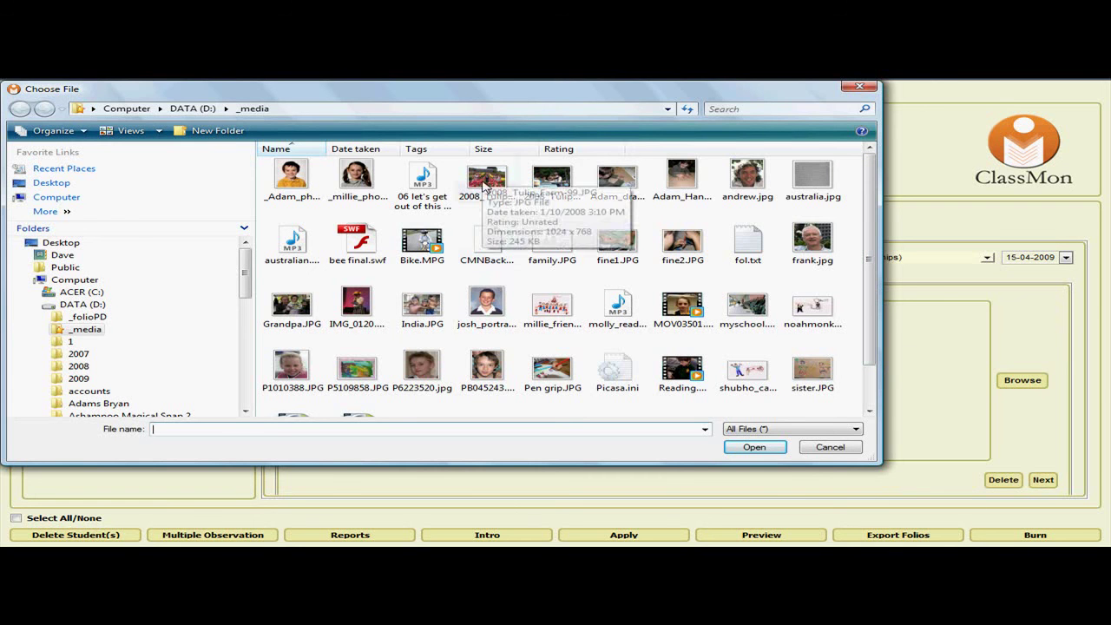
double_click(483, 184)
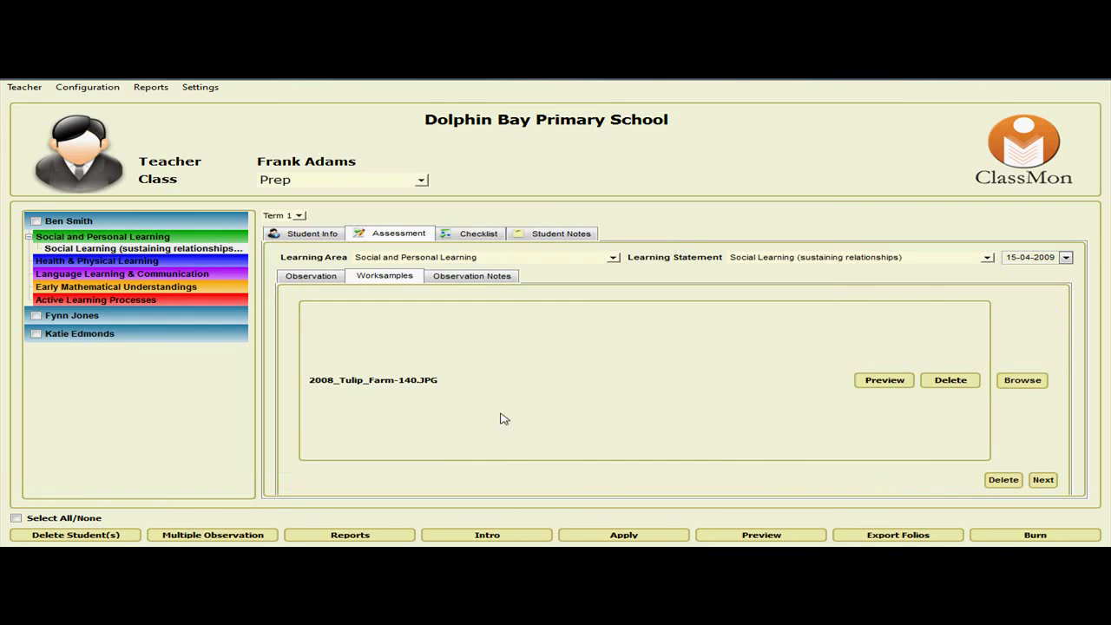
click(867, 380)
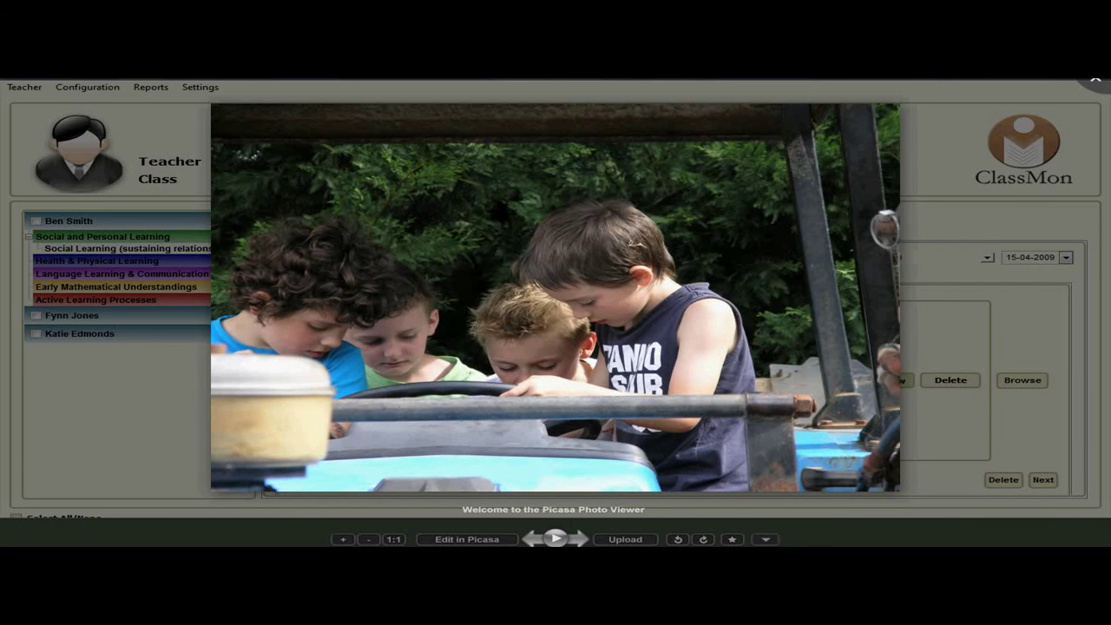
click(1096, 80)
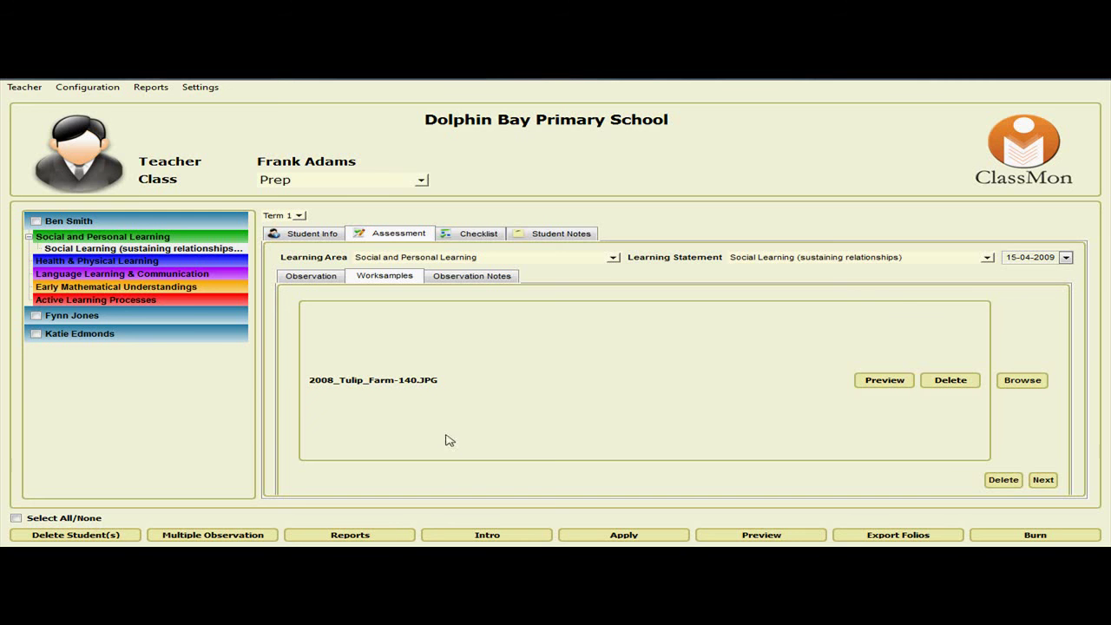
click(1043, 480)
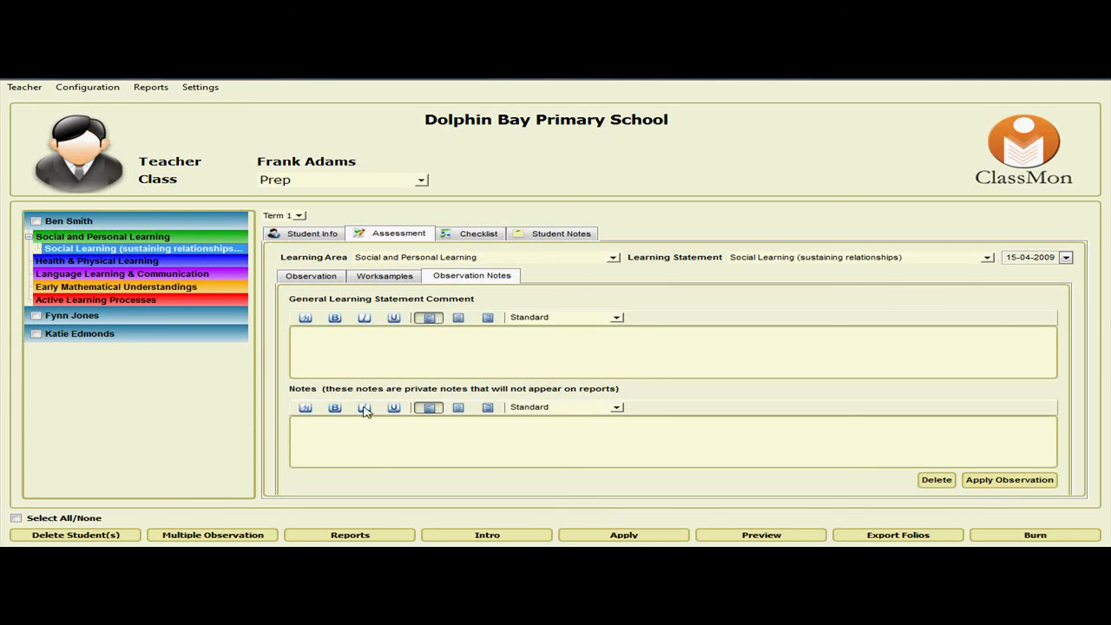
Apply the first student's observation without notes, briefly checking the Writer class notes.
click(355, 351)
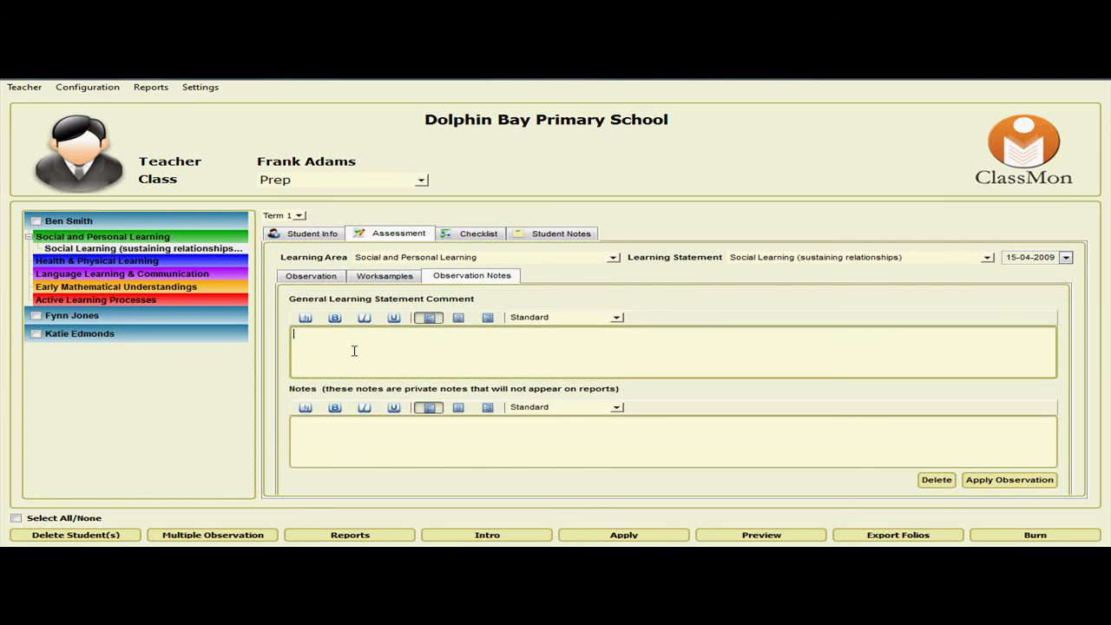
click(308, 433)
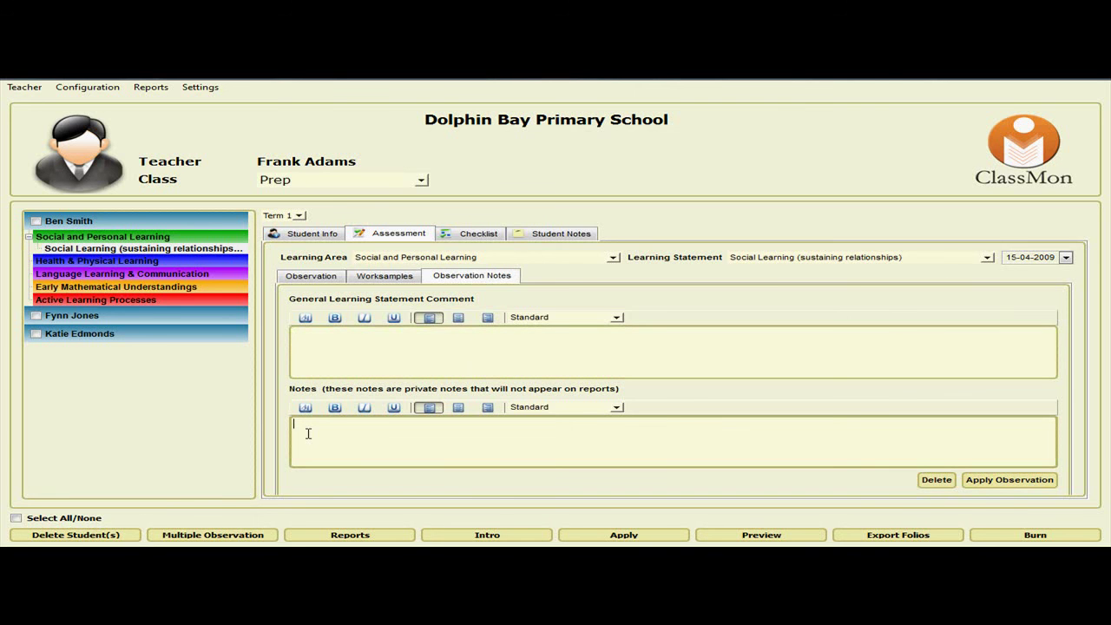
click(1013, 482)
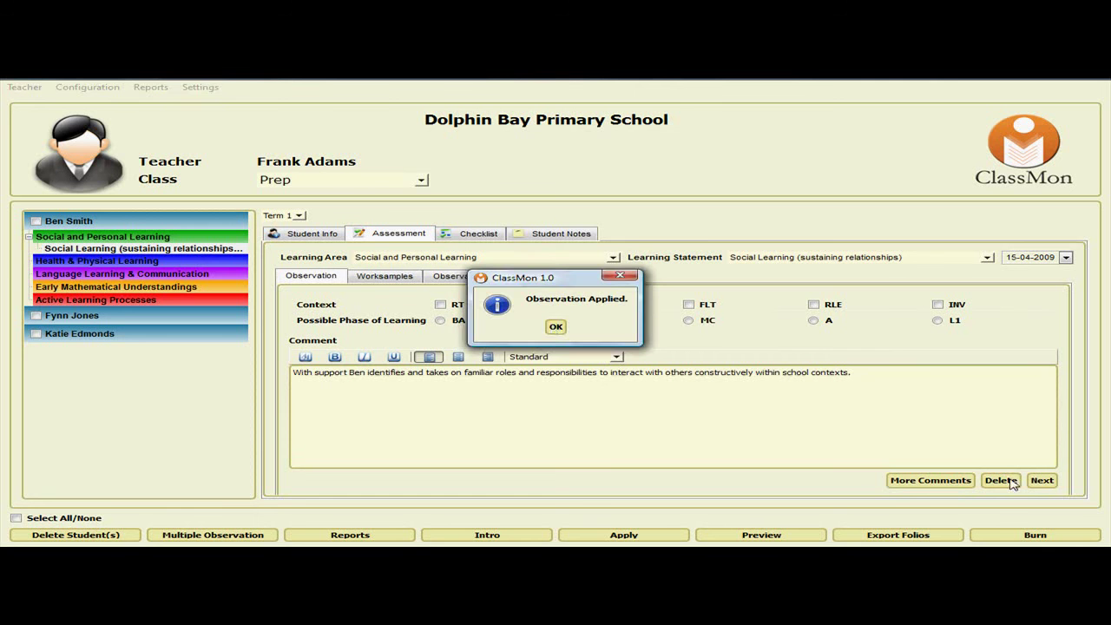
click(555, 326)
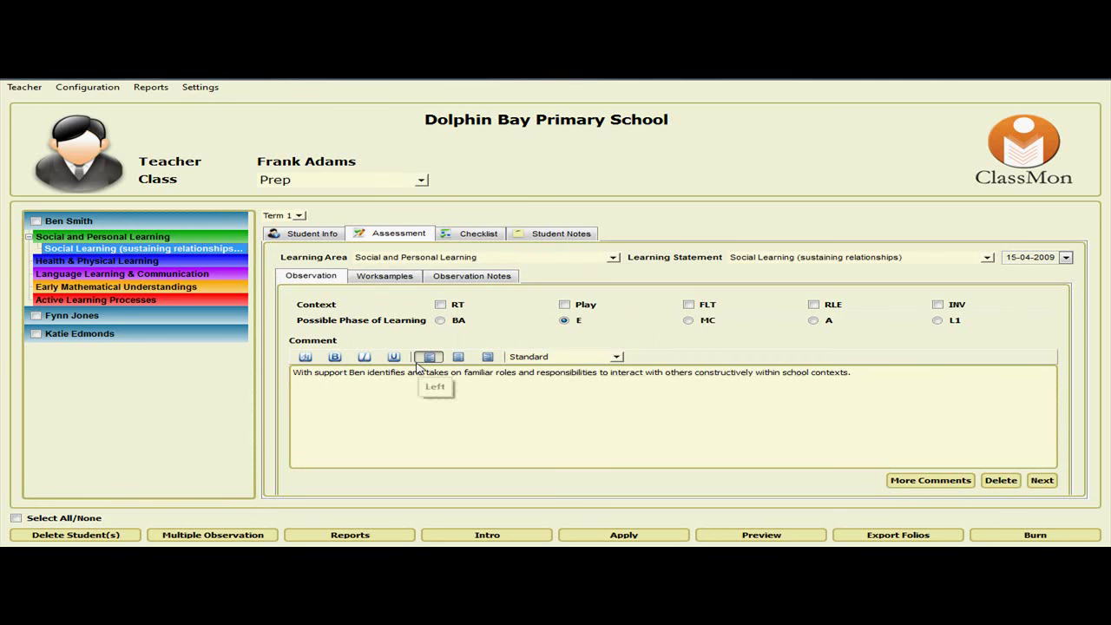
key(alt+Tab)
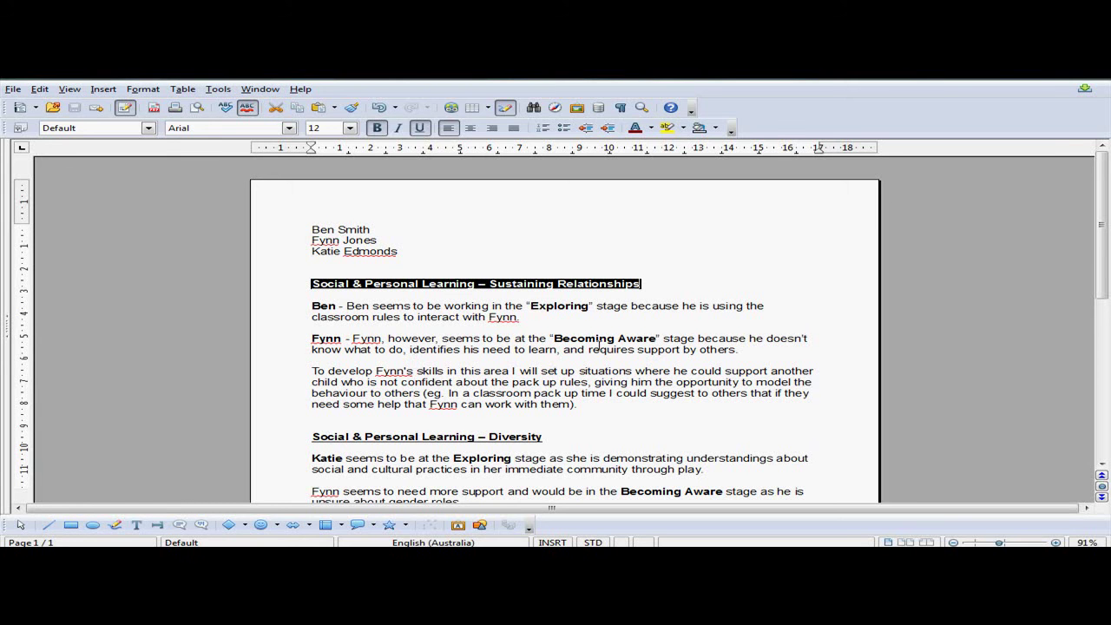
key(alt+Tab)
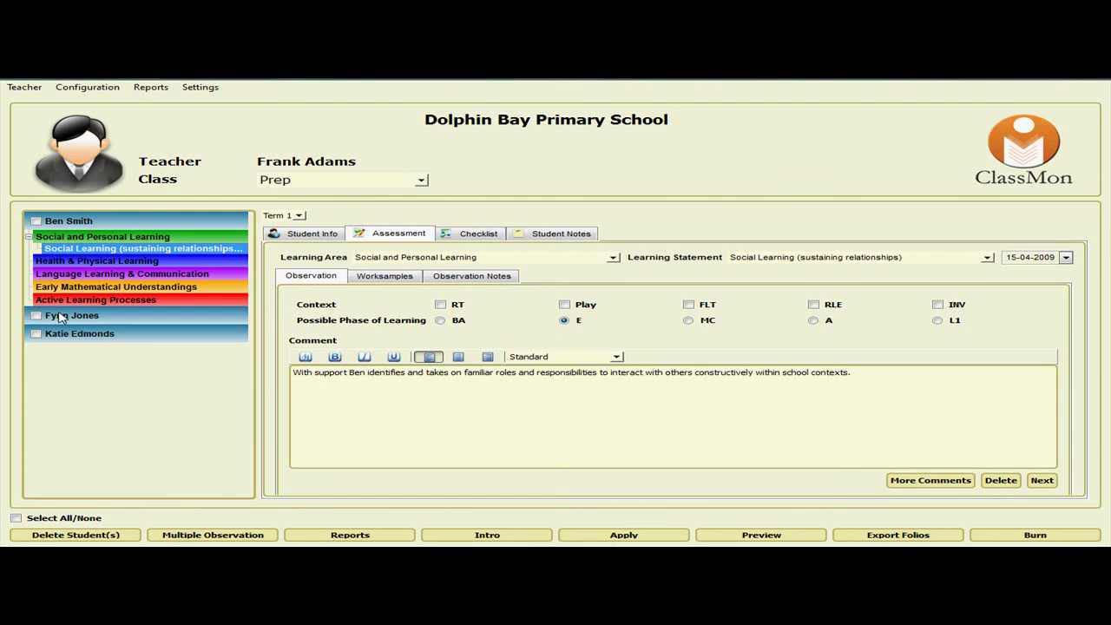
Mark the second student at phase BA for sustaining relationships and skip past worksamples to notes.
click(64, 316)
click(69, 256)
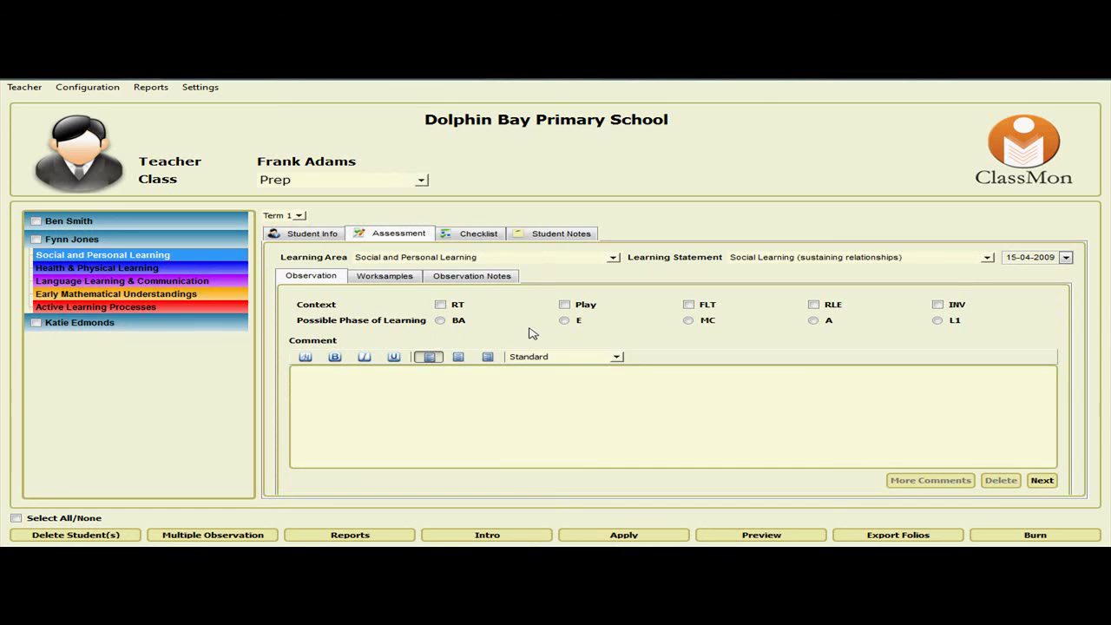
click(442, 321)
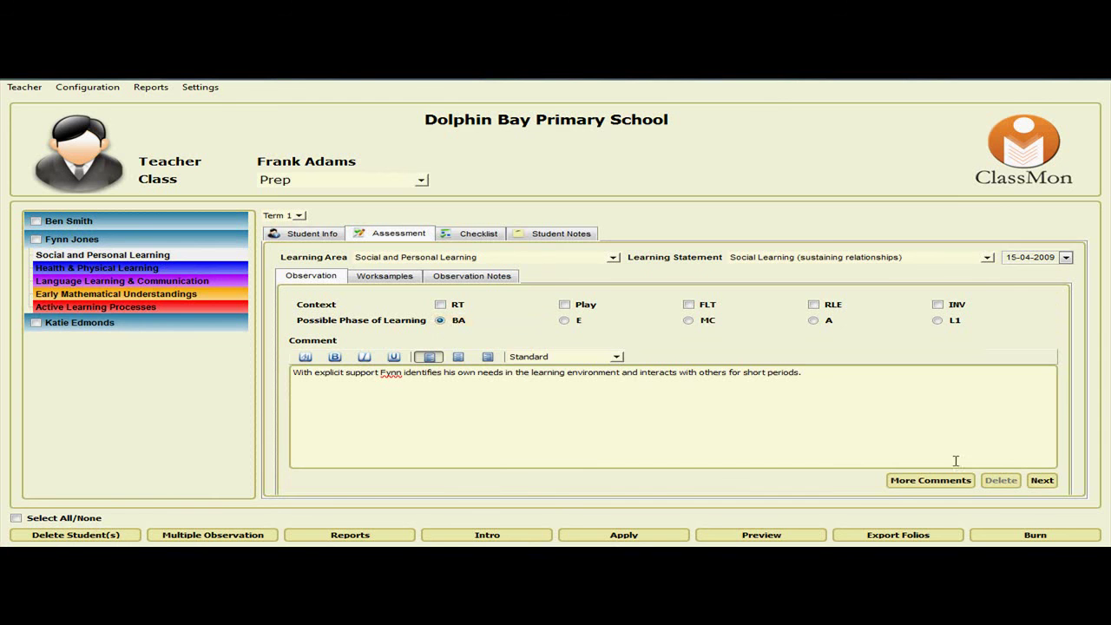
click(1044, 481)
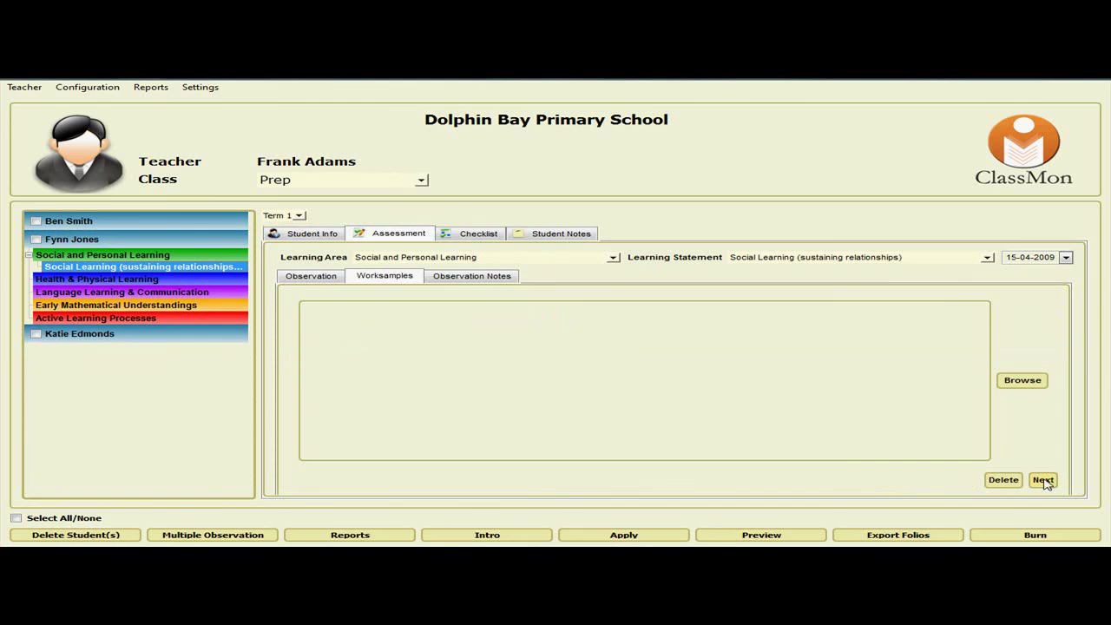
click(1044, 480)
Copy the 'To develop…' skills paragraph from the Writer class notes.
key(alt+Tab)
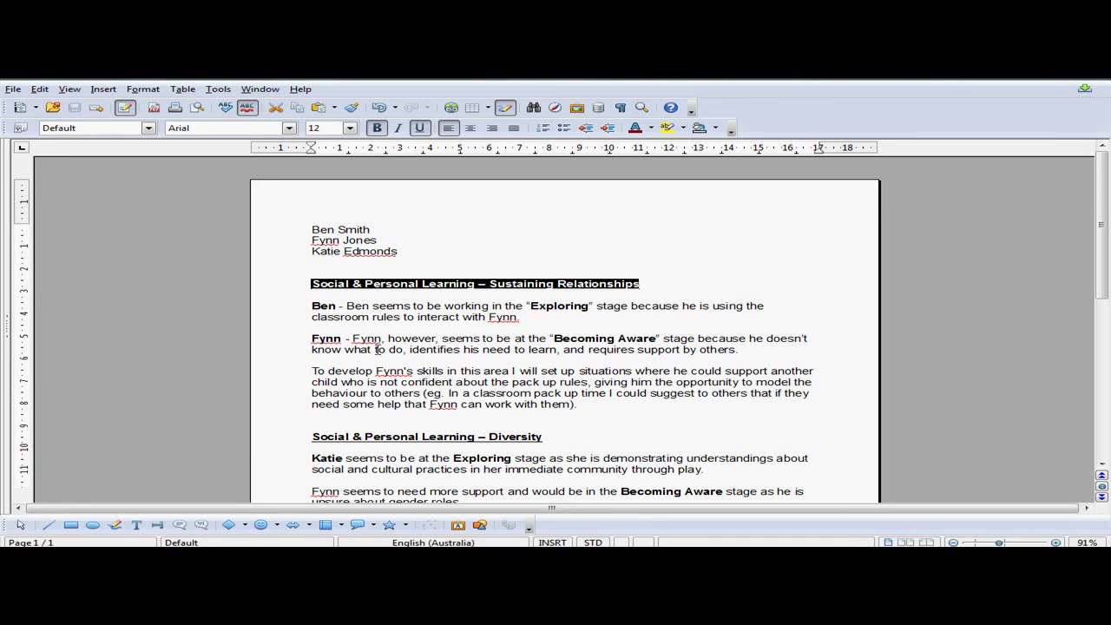
drag(312, 371, 595, 414)
key(alt+Tab)
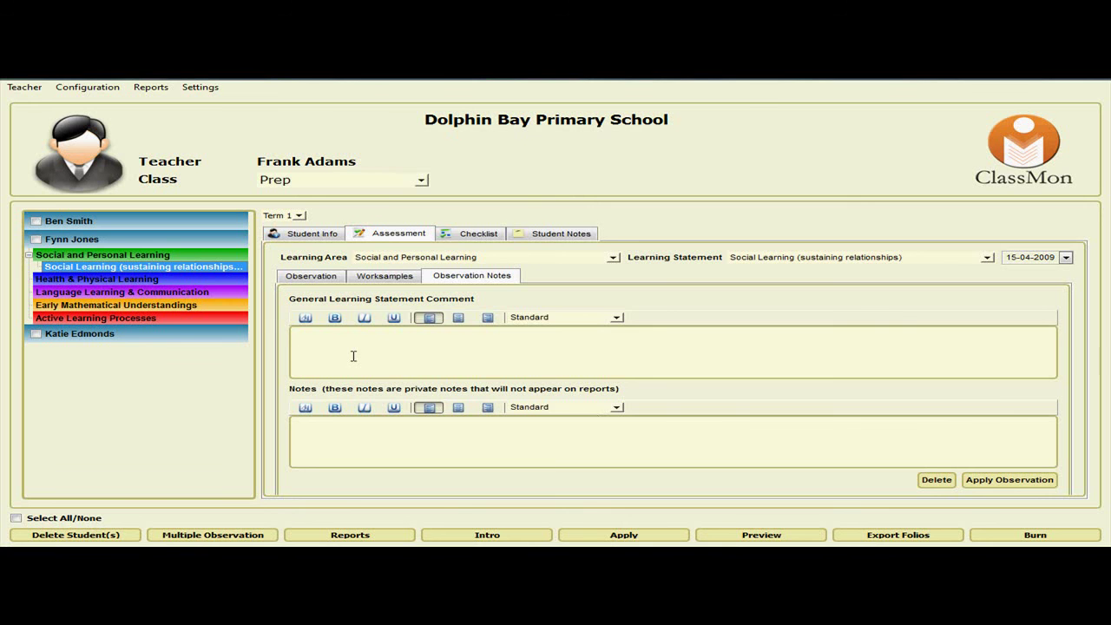
Paste the development paragraph as the comment, add a private seating note for next week, and apply.
click(434, 347)
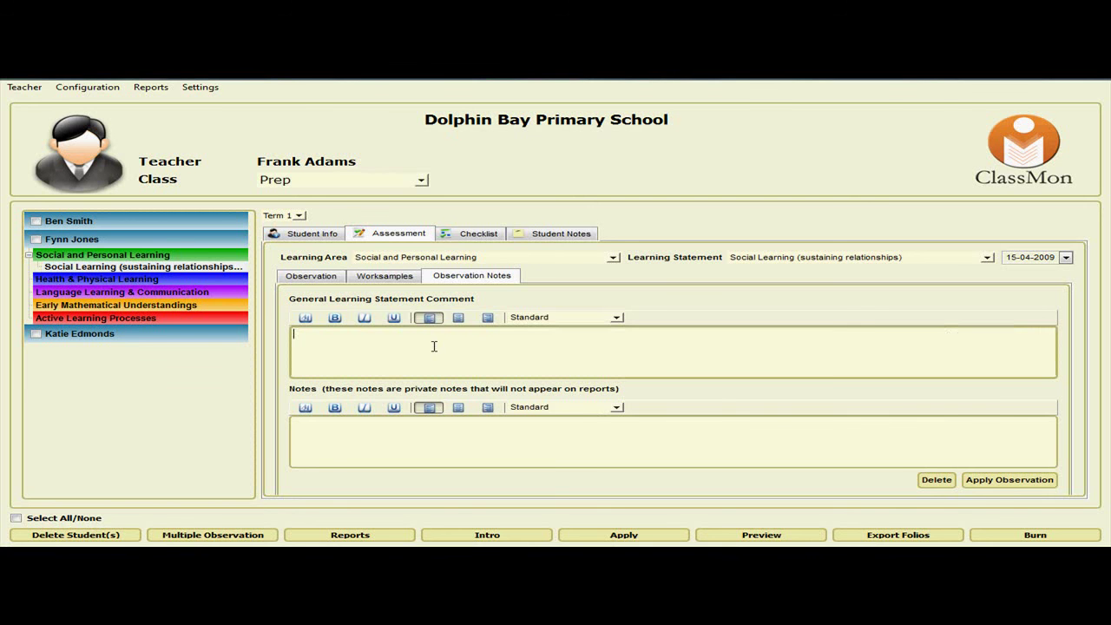
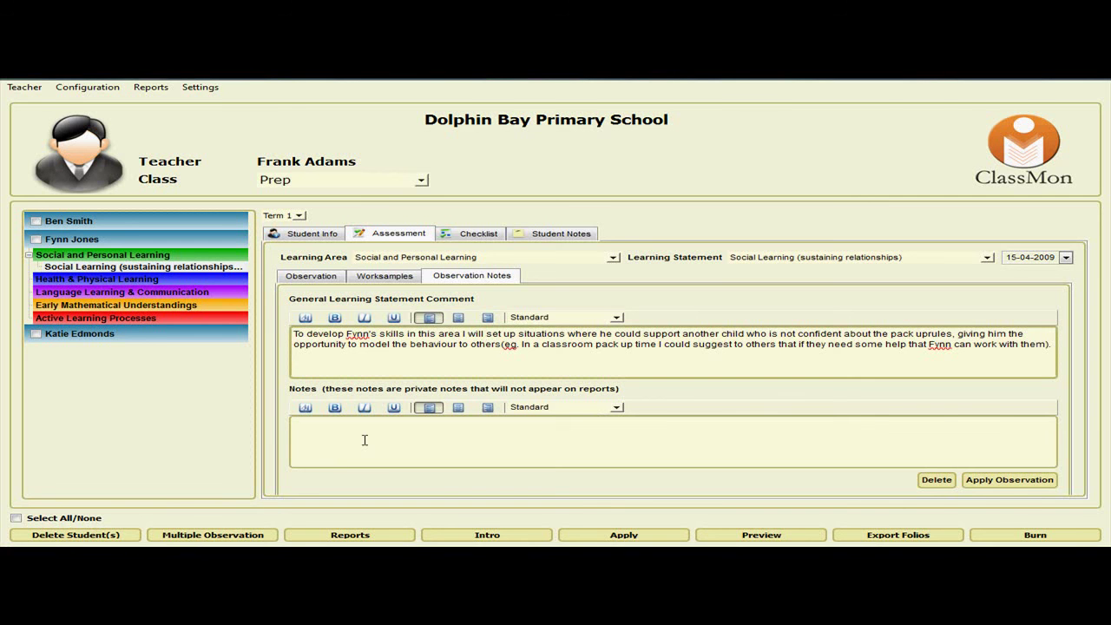
click(365, 440)
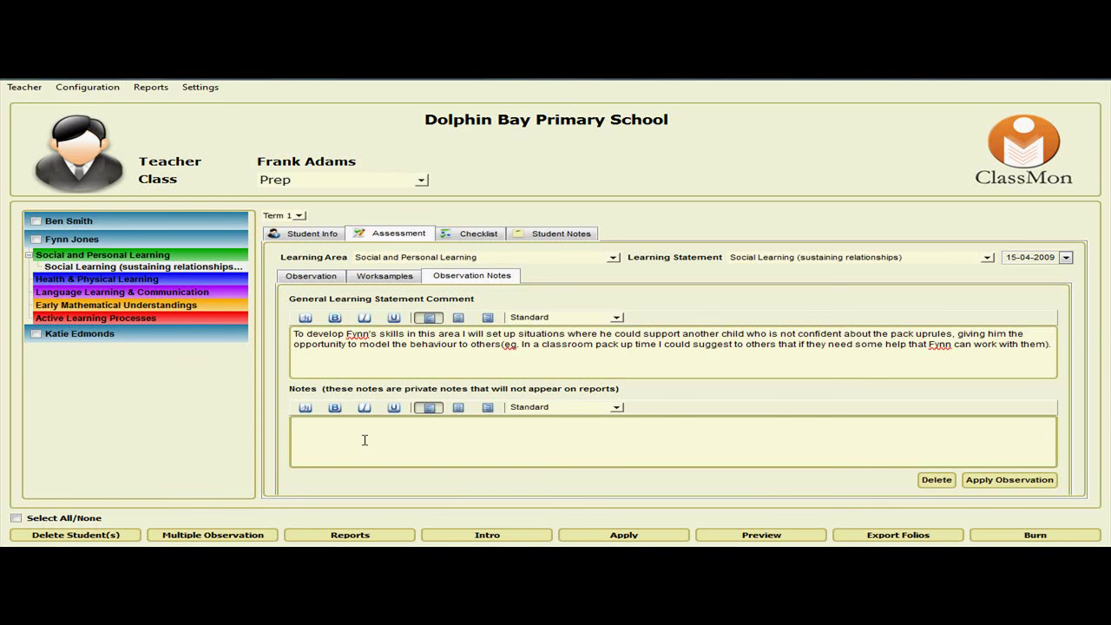
text(Sit Fynn next to Ben next week)
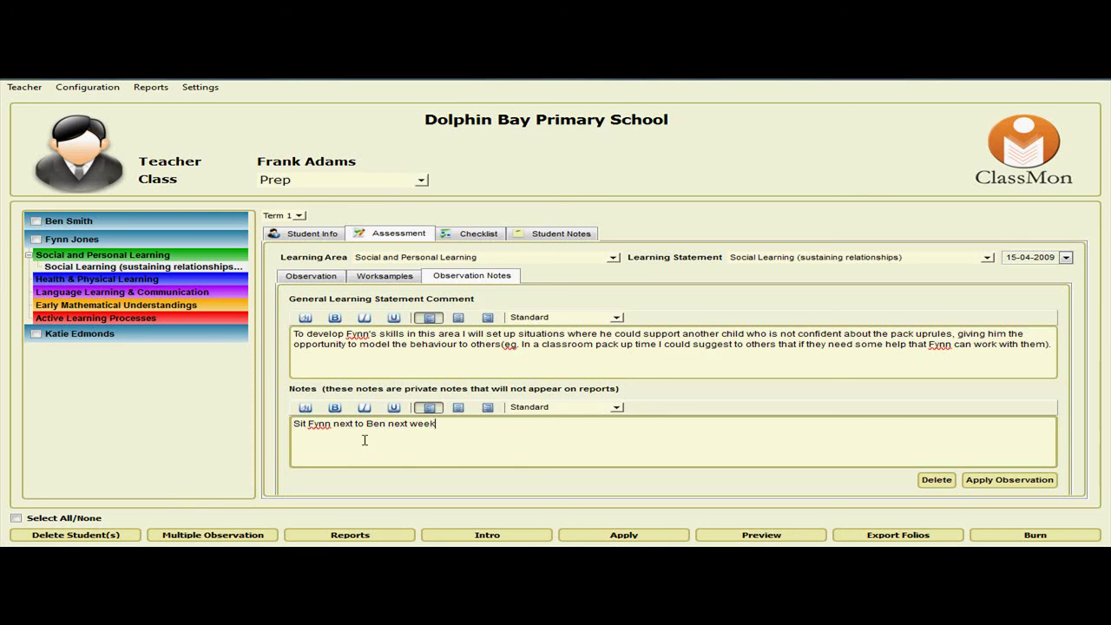
click(1007, 480)
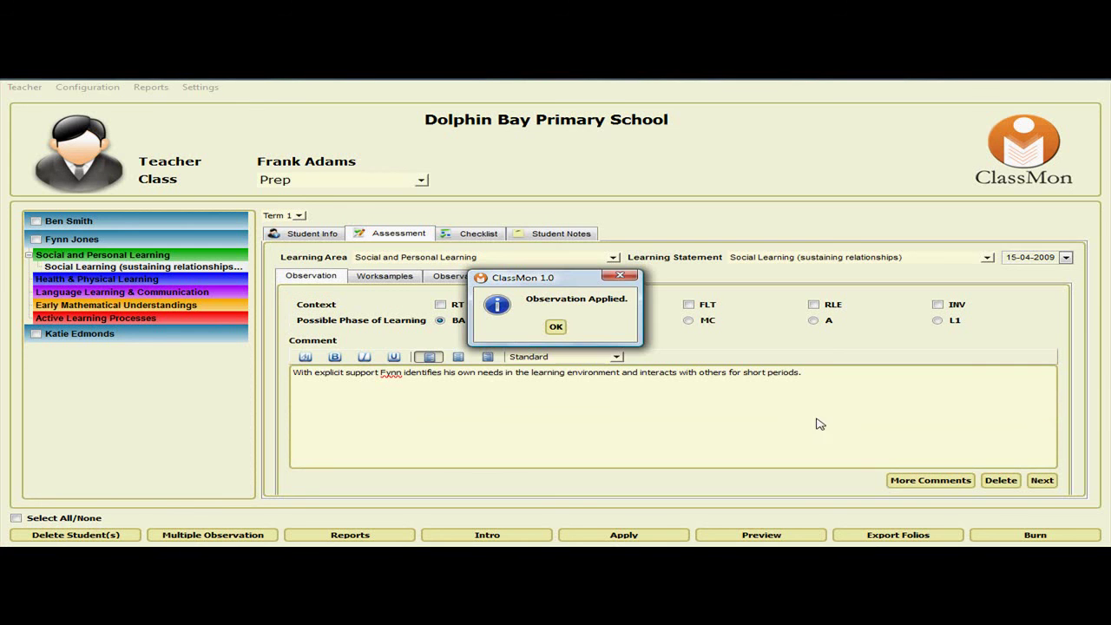
click(555, 327)
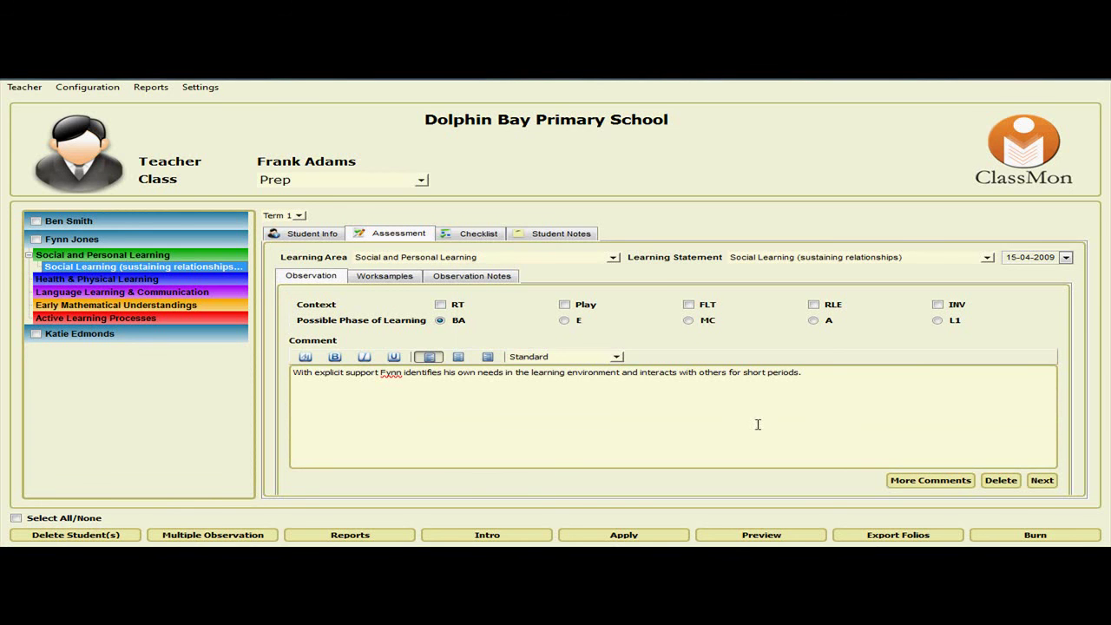
key(alt+Tab)
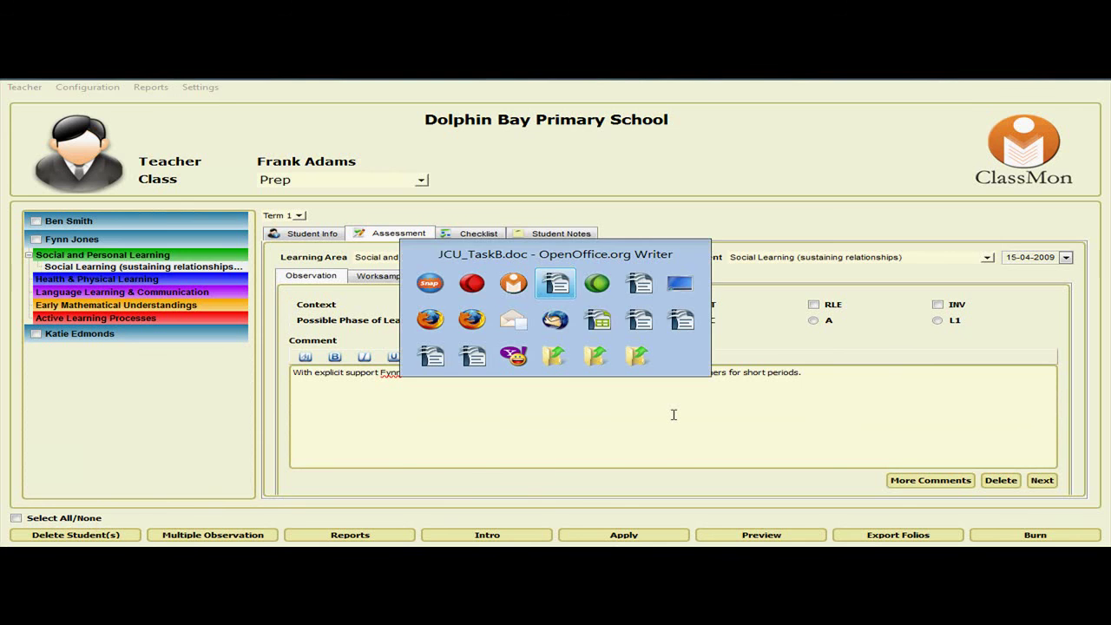
scroll(580, 355, down, 2)
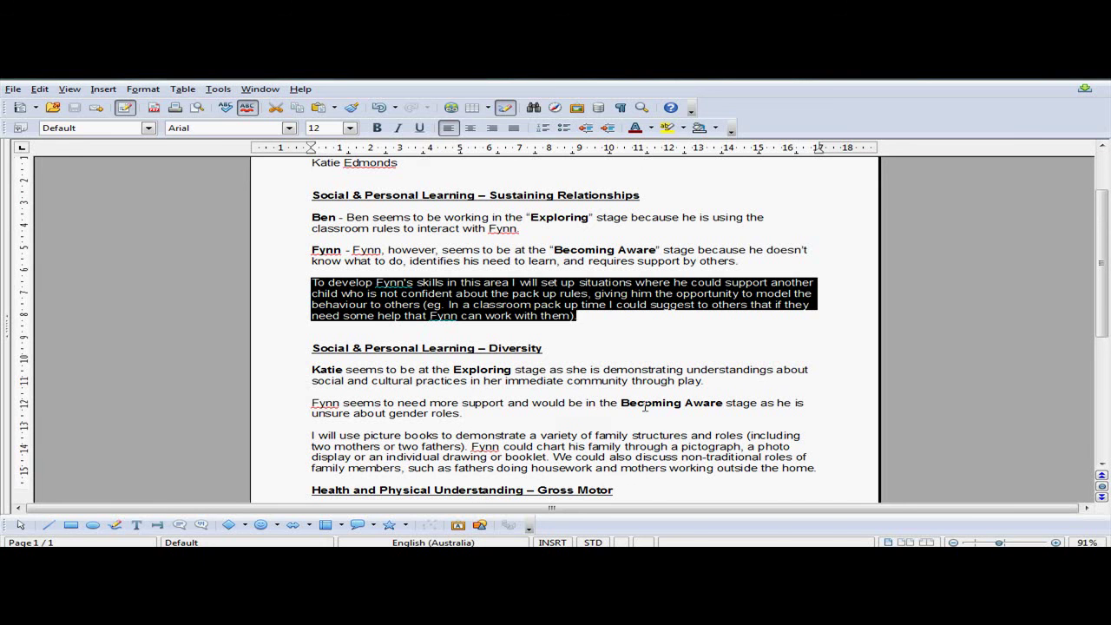
key(alt+Tab)
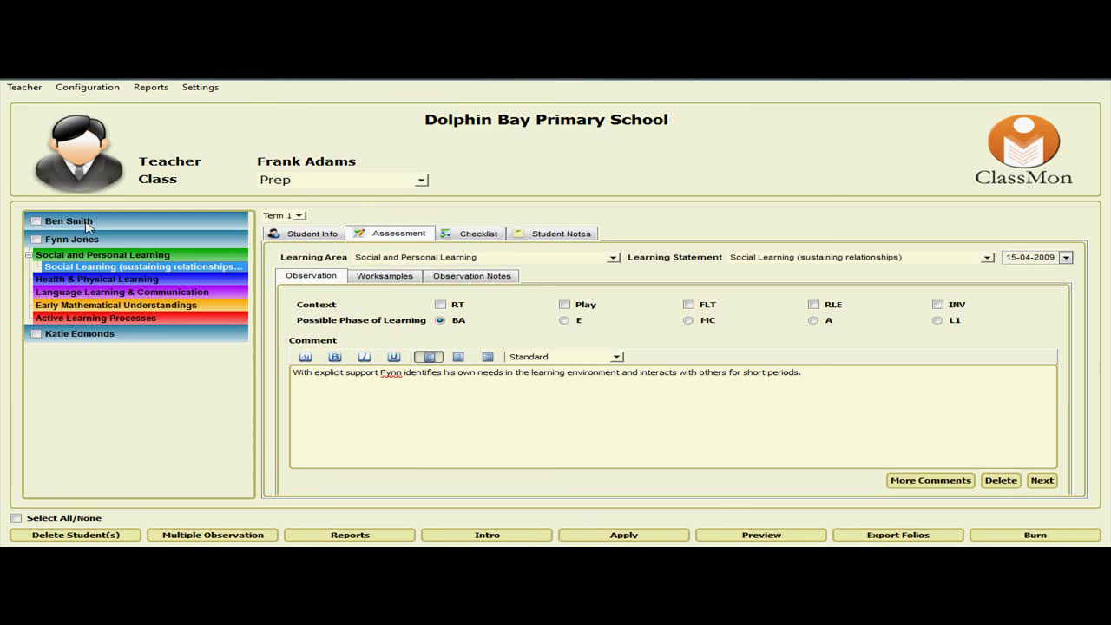
Generate a Learning Record report for only the first student in the class list.
click(56, 222)
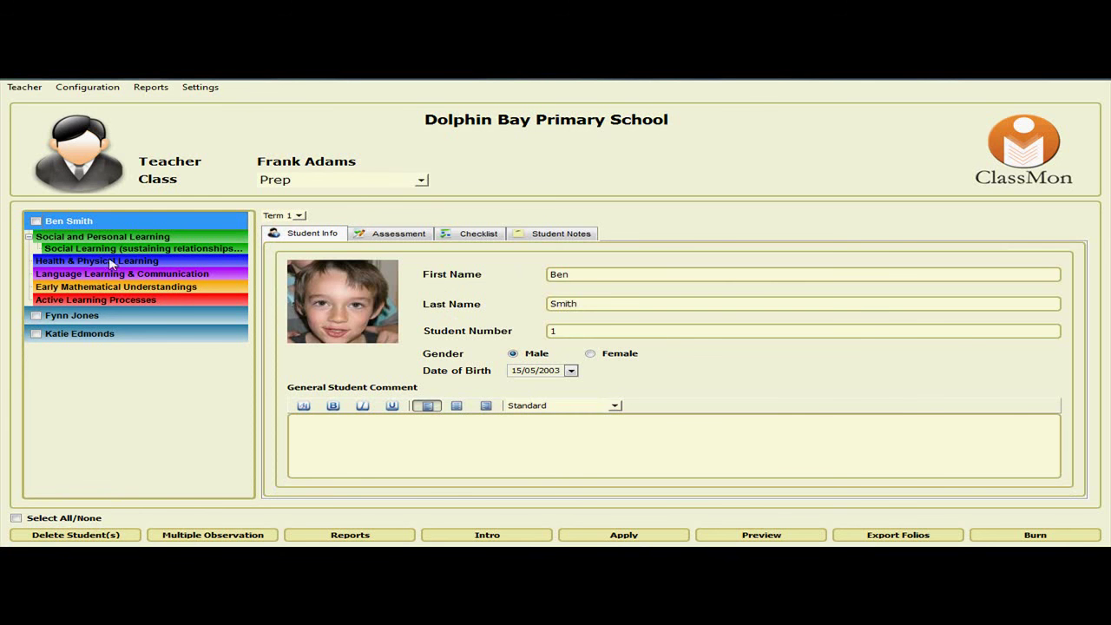
click(37, 222)
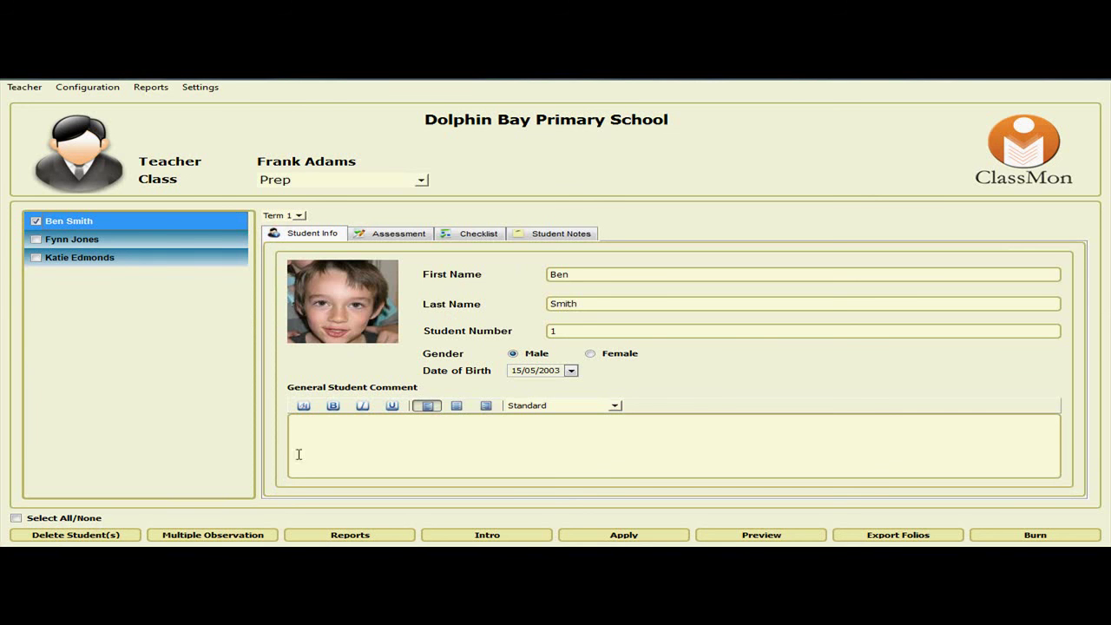
click(345, 537)
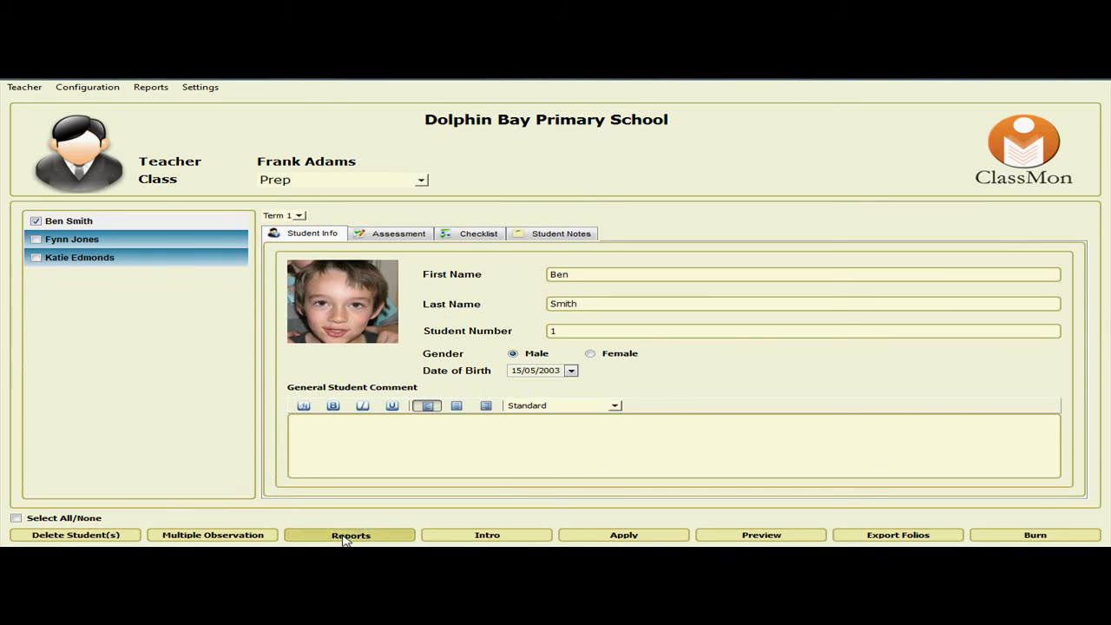
click(487, 280)
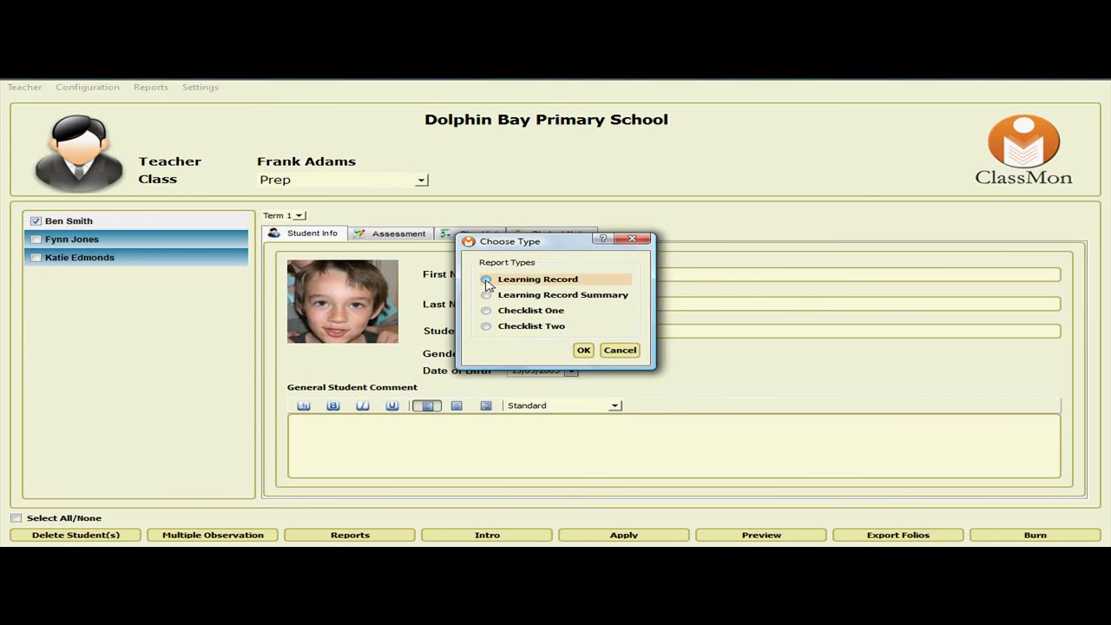
click(583, 350)
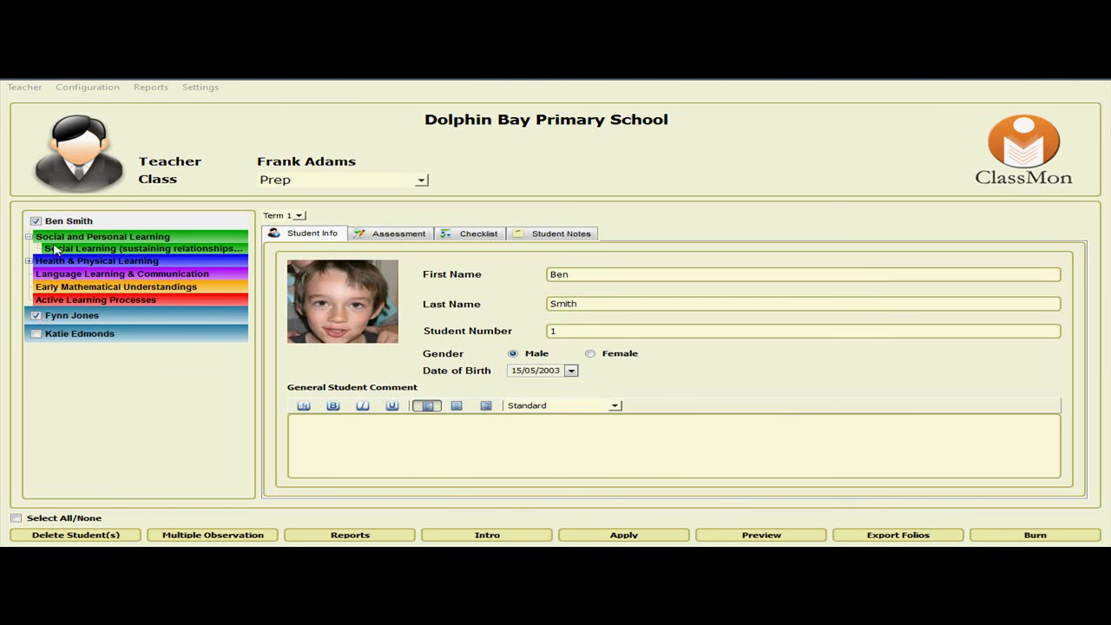
Select all students, generate their Learning Record reports, and scroll through the preview.
click(17, 519)
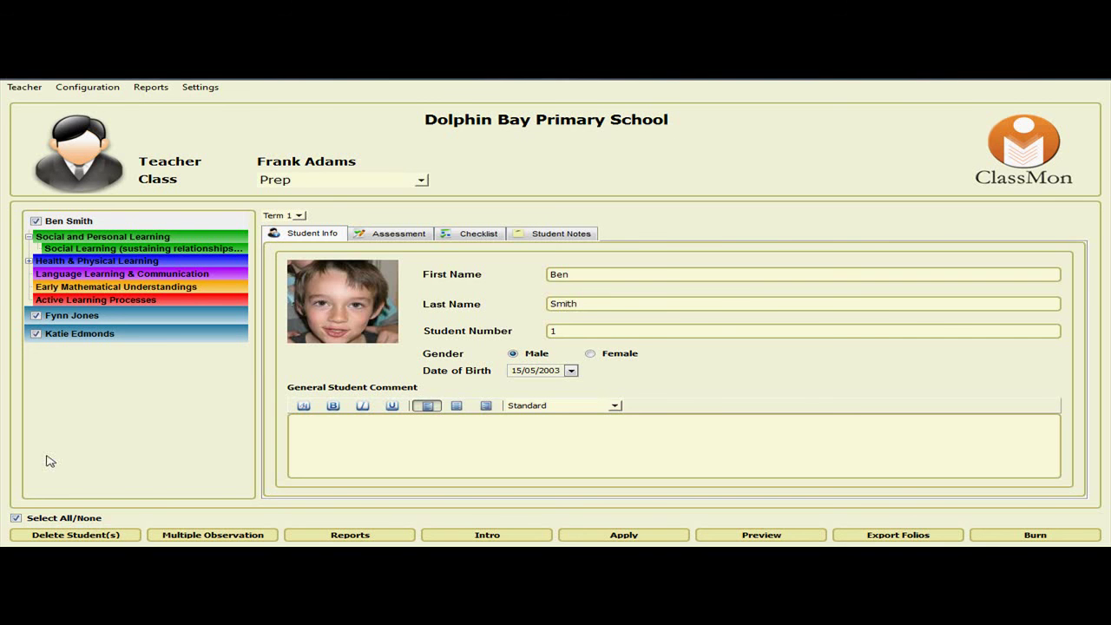
click(330, 535)
click(488, 280)
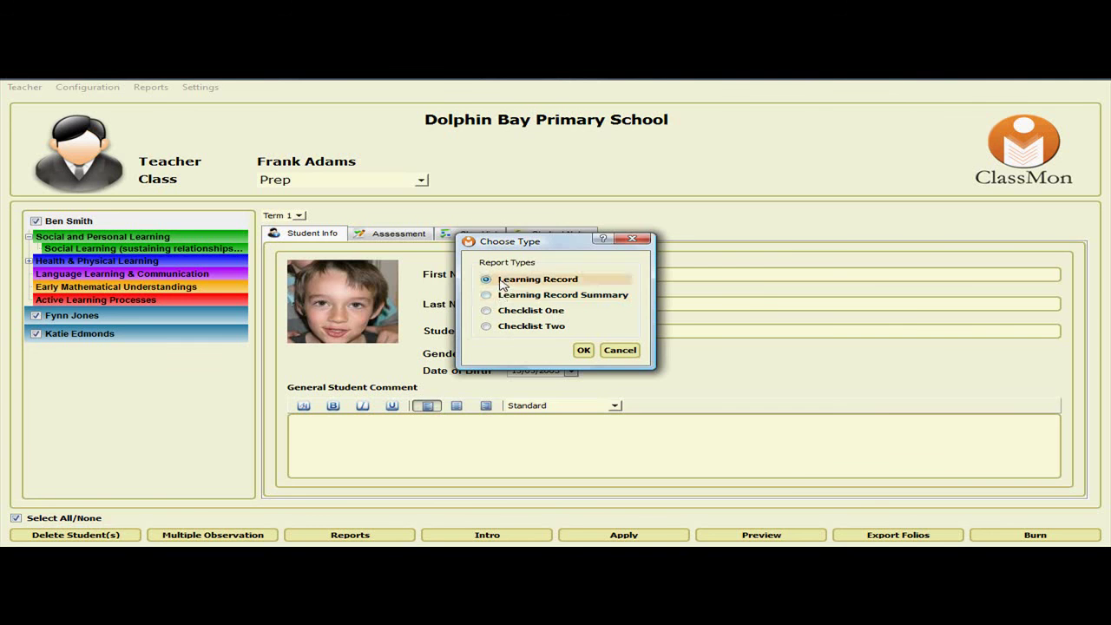
click(584, 350)
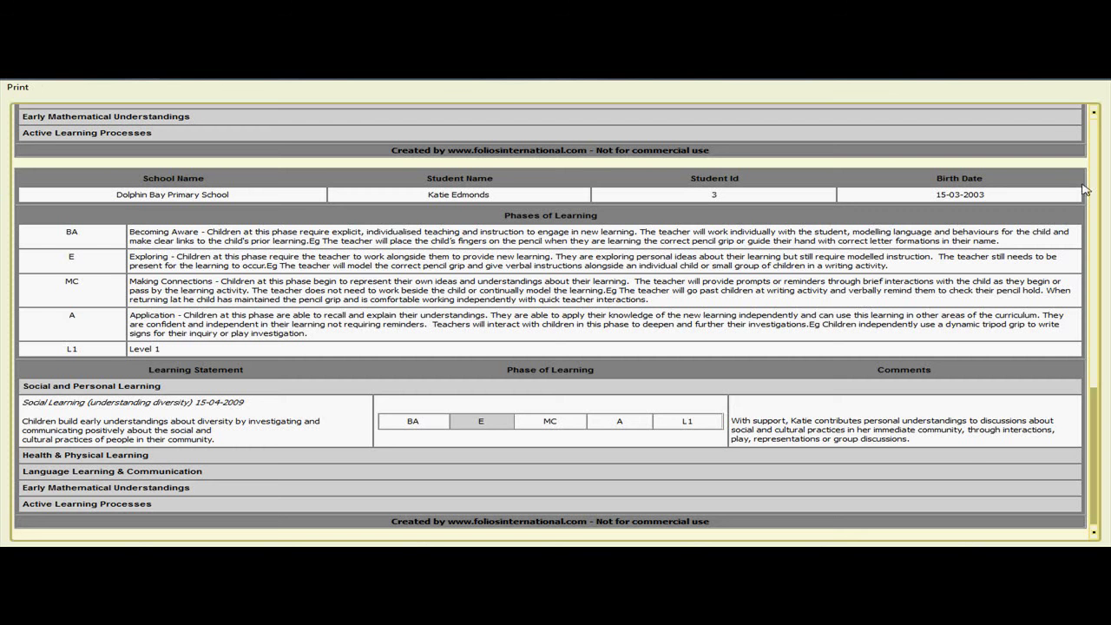
mouse_move(1101, 402)
mouse_down()
mouse_move(1088, 129)
mouse_move(1103, 303)
mouse_up()
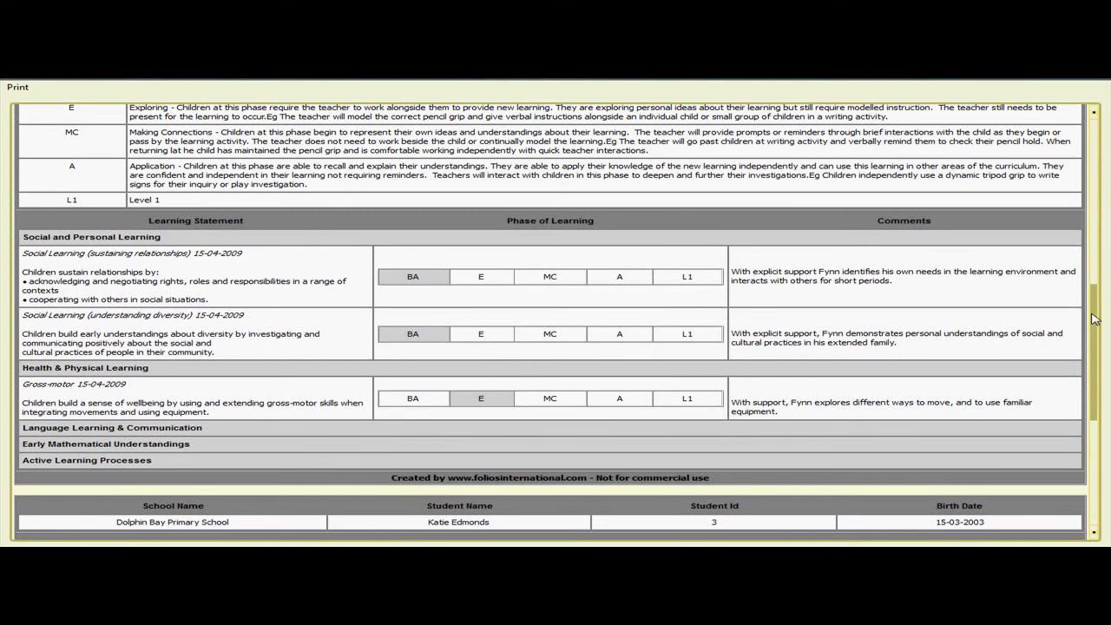
drag(1096, 338, 1095, 425)
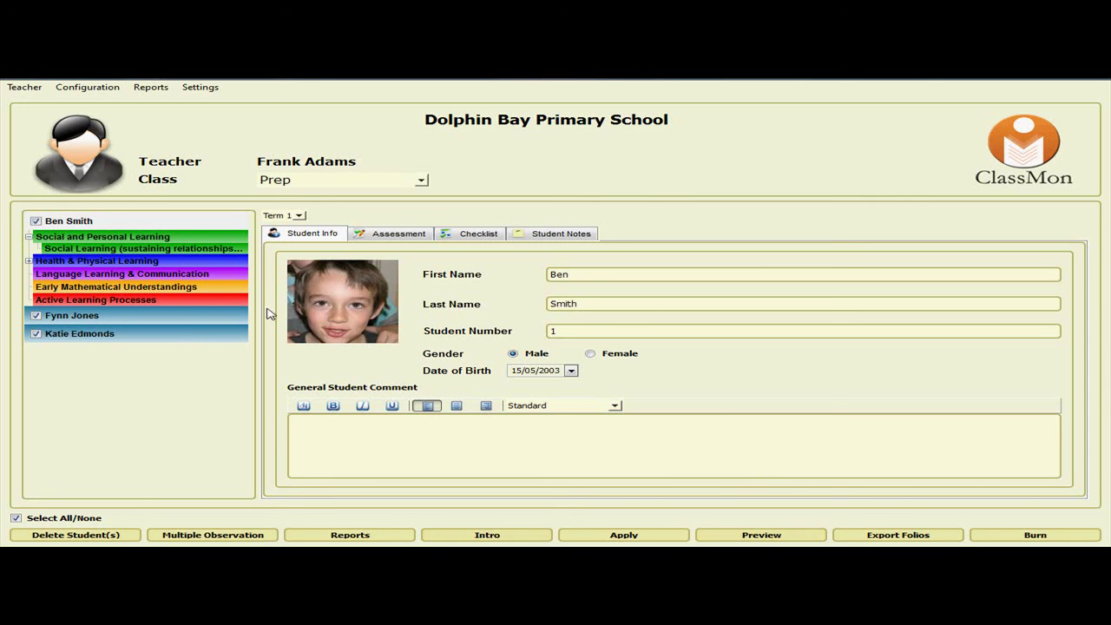
Preview the second student's folio from the class list.
click(78, 316)
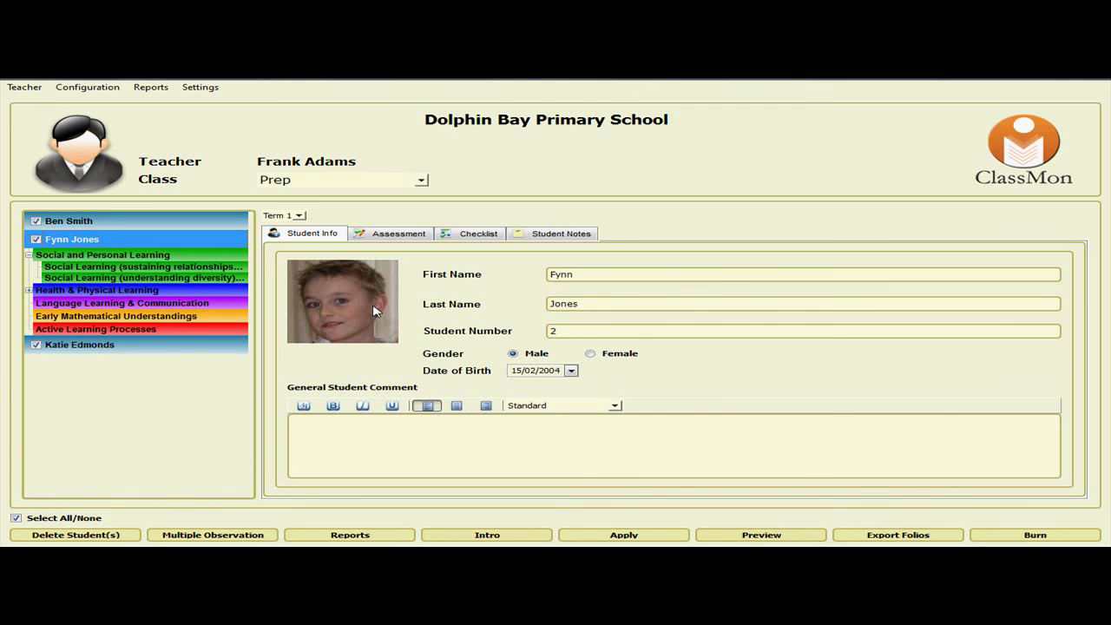
click(754, 536)
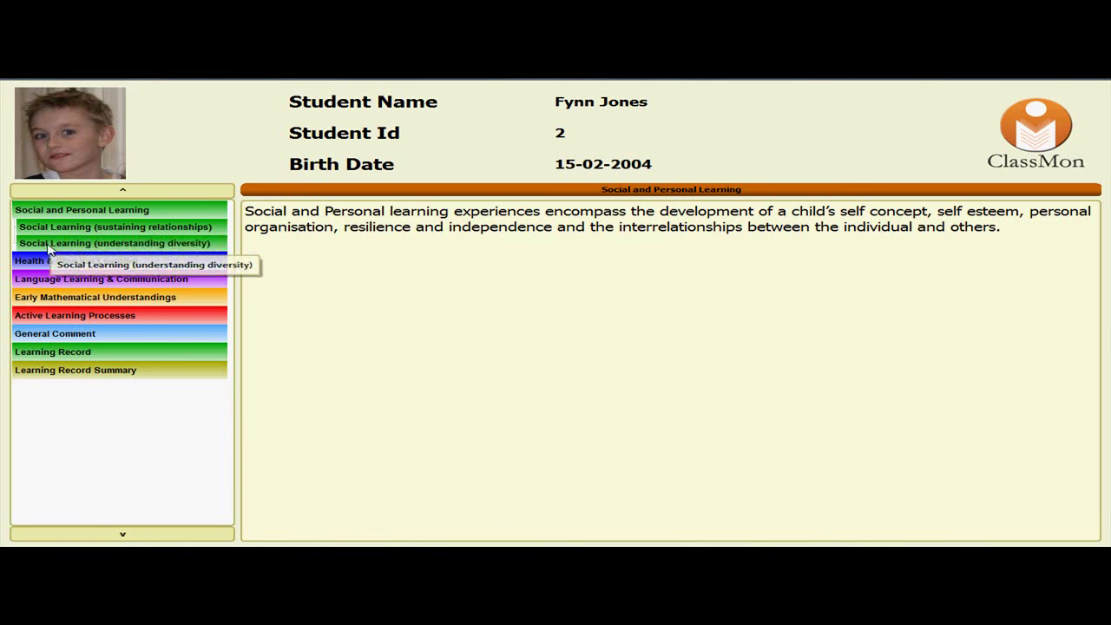
View the sustaining-relationships page and its 2008_Tulip_Farm-99.JPG photo, then the full learning record.
click(51, 229)
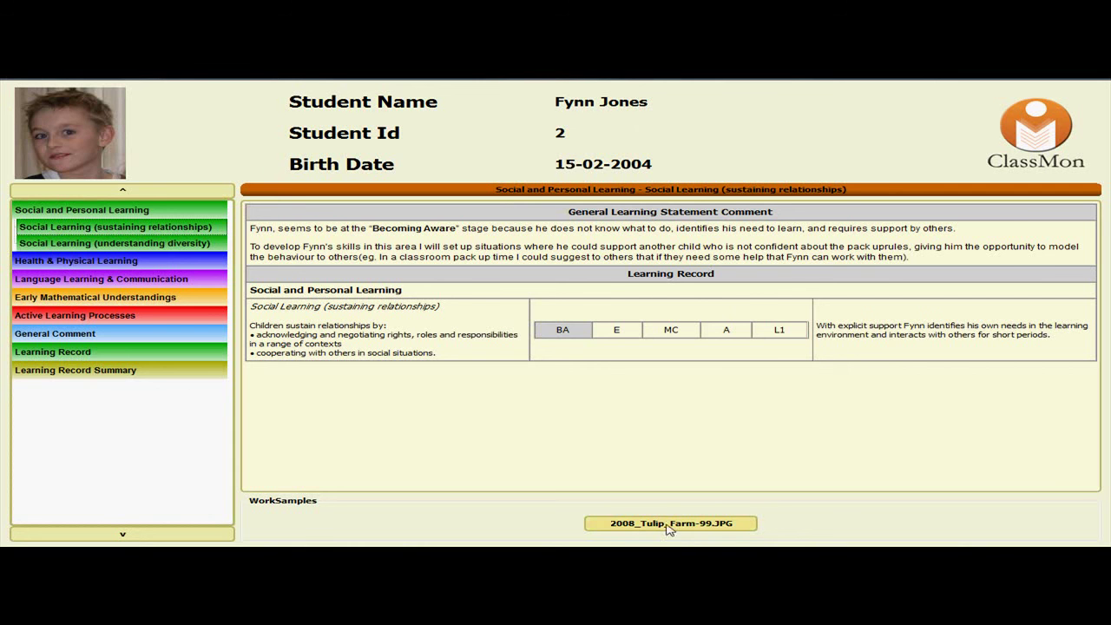
click(648, 528)
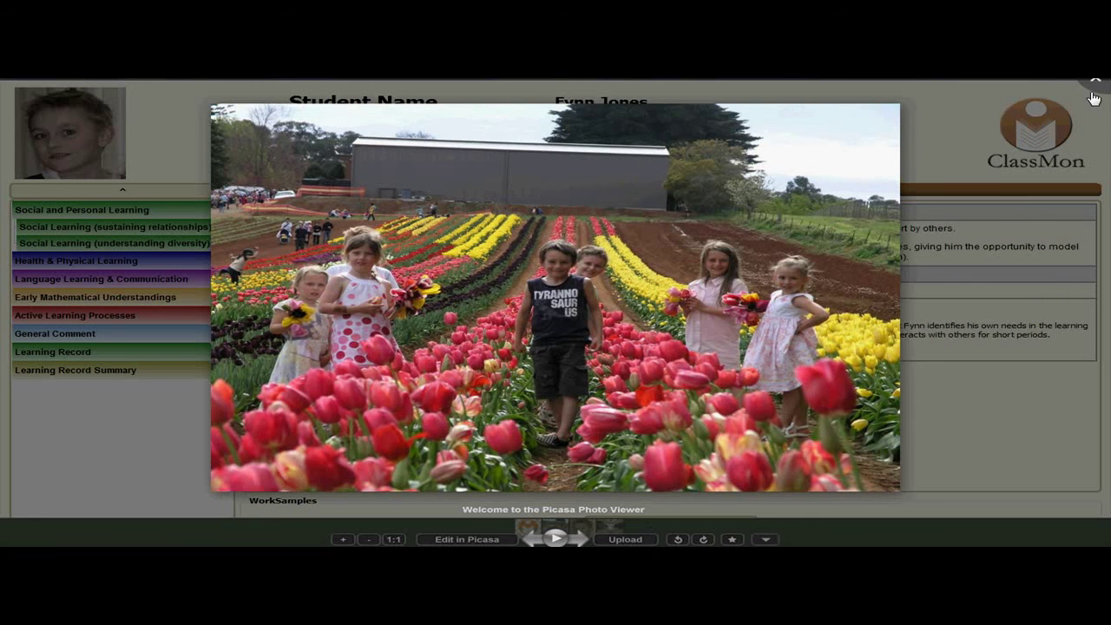
click(1094, 82)
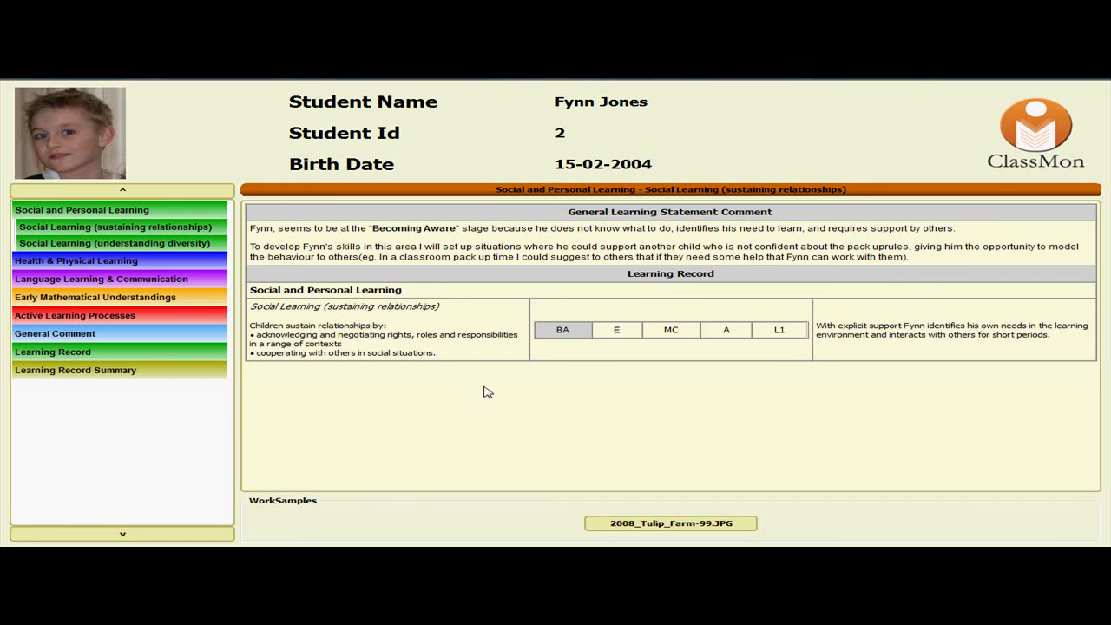
click(36, 354)
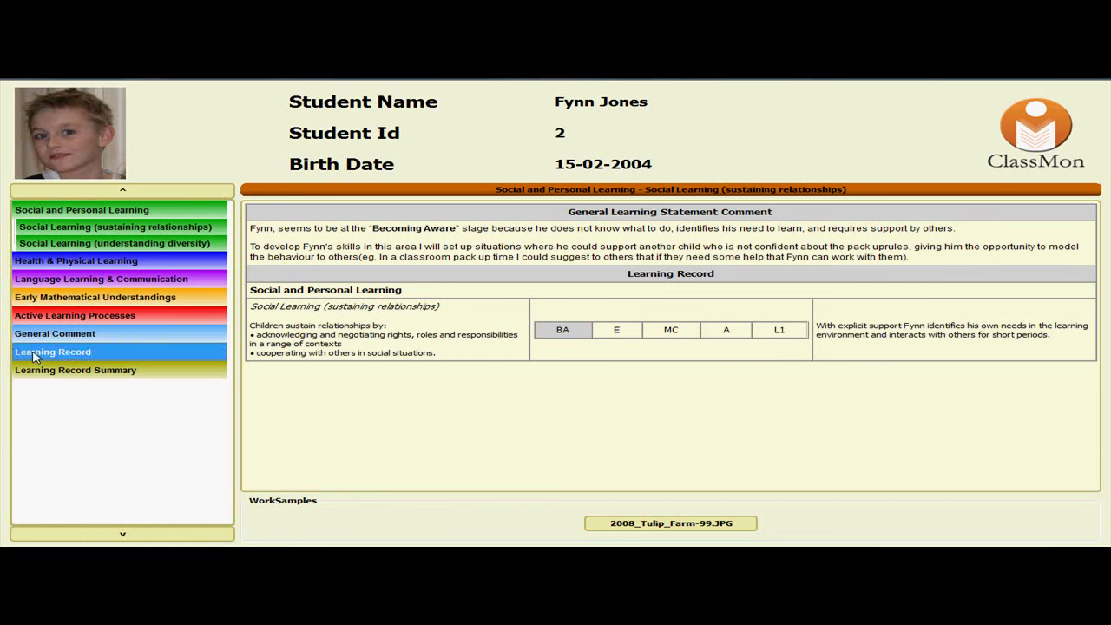